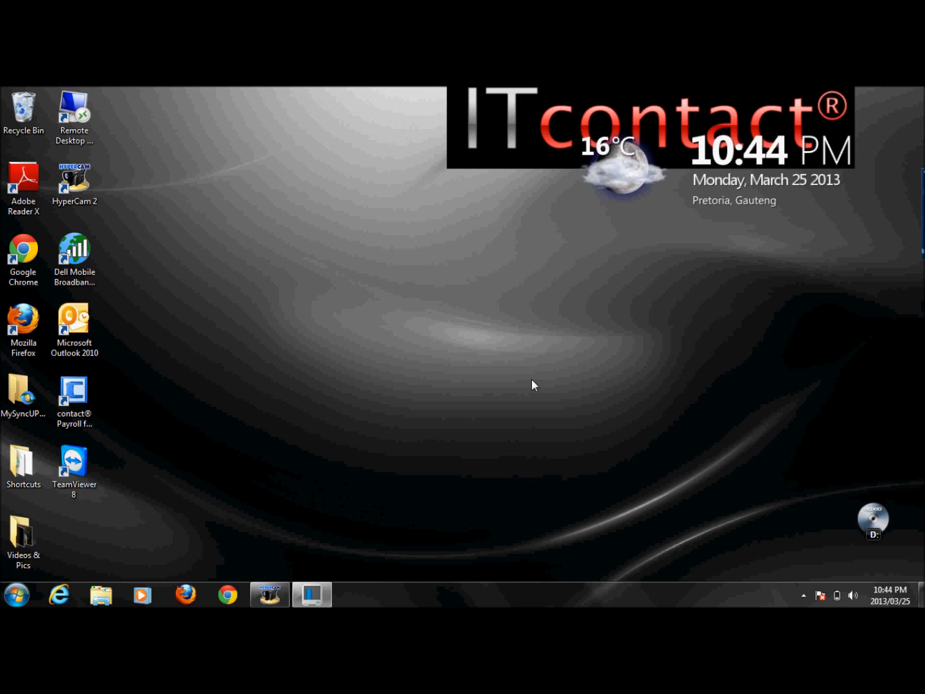
Step: Launch contact Payroll, log in as USER and decline viewing the waiting reminder message
double_click(73, 392)
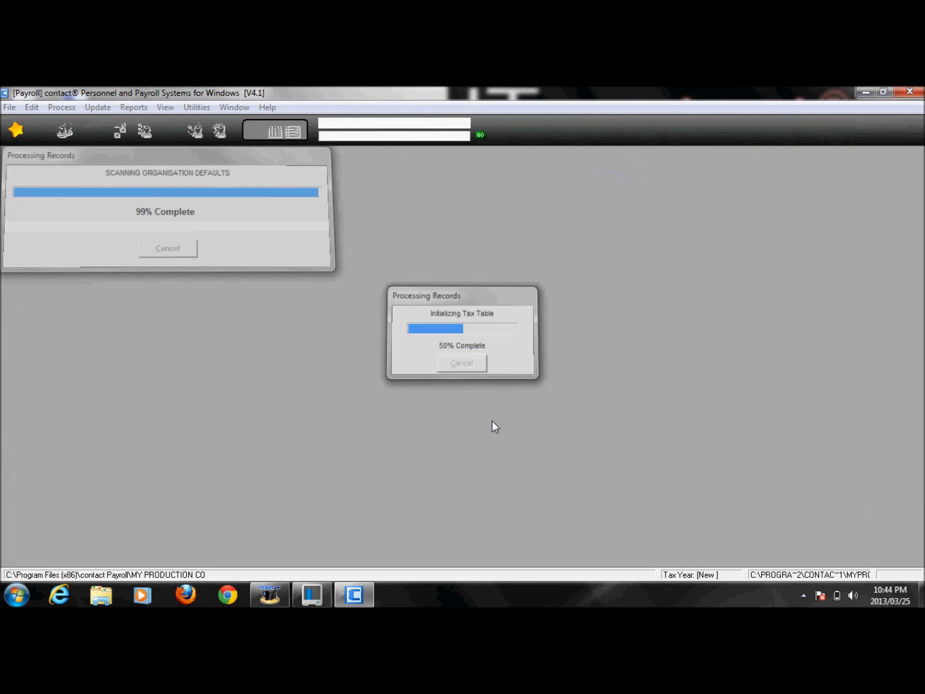
type("USER")
key("Tab")
key("Return")
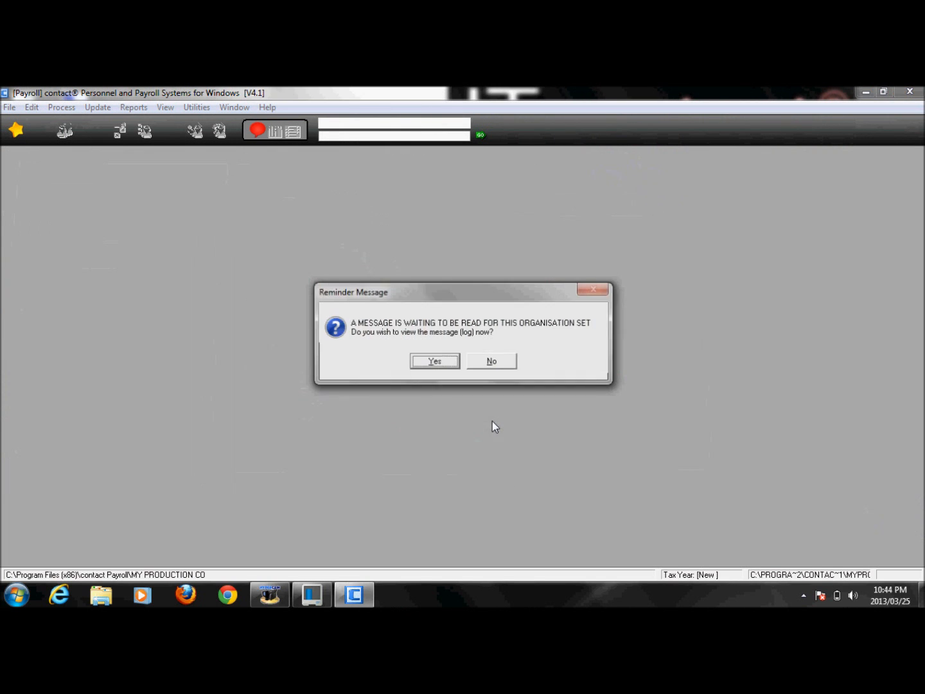
left_click(493, 362)
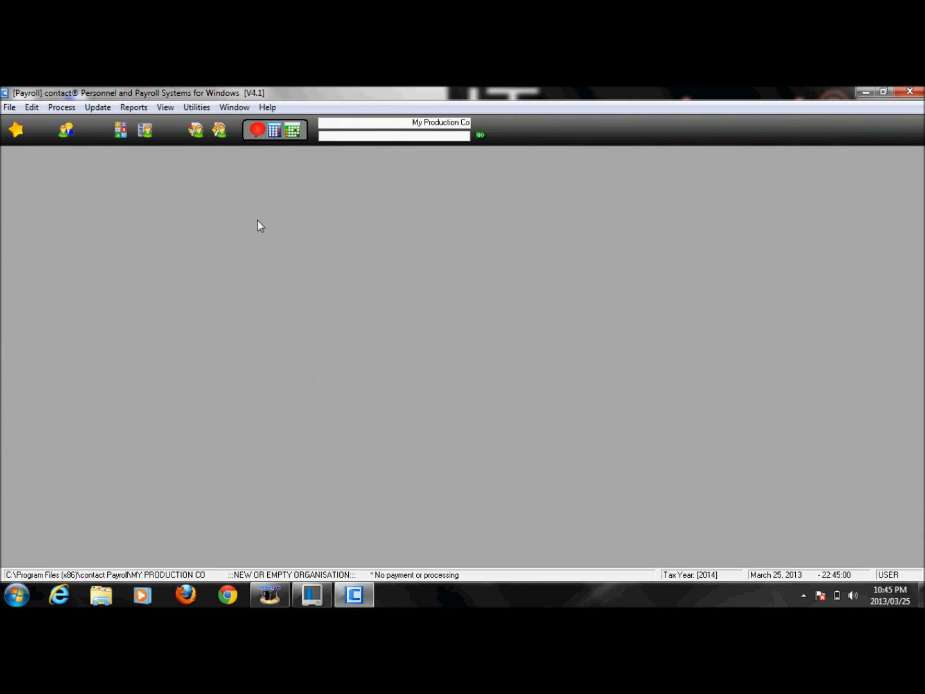
Step: Examine the Employee Master File and the Cost Centre Link listing, closing each one
left_click(66, 132)
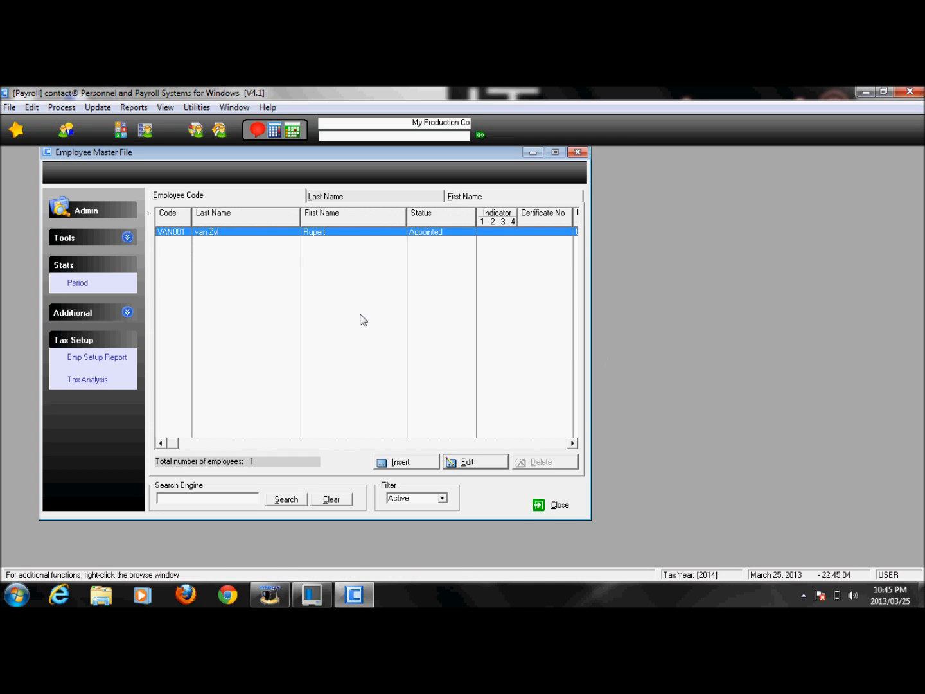
left_click(551, 504)
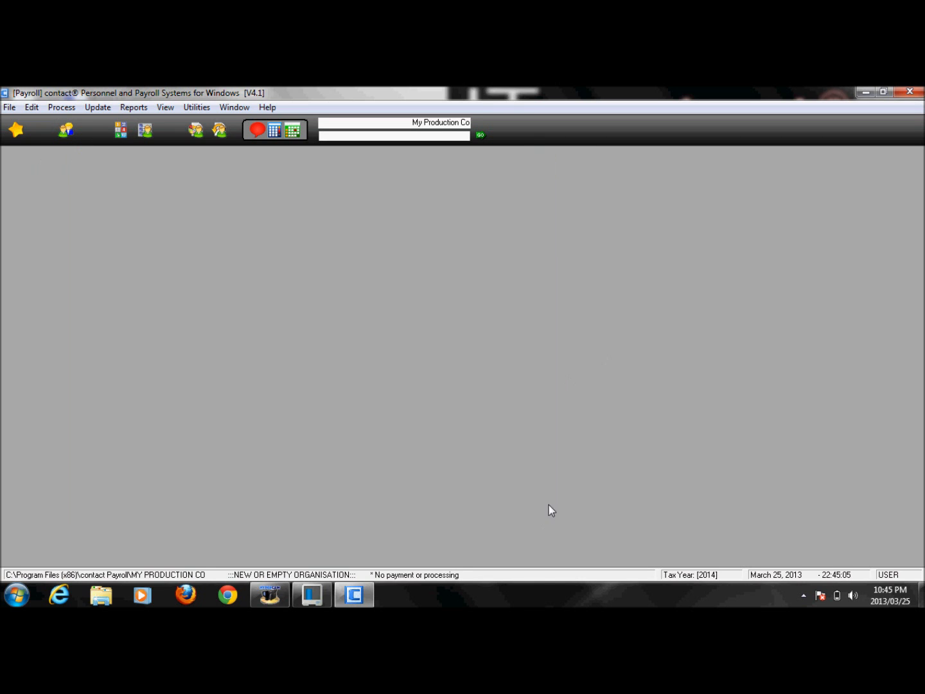
left_click(33, 107)
mouse_move(79, 308)
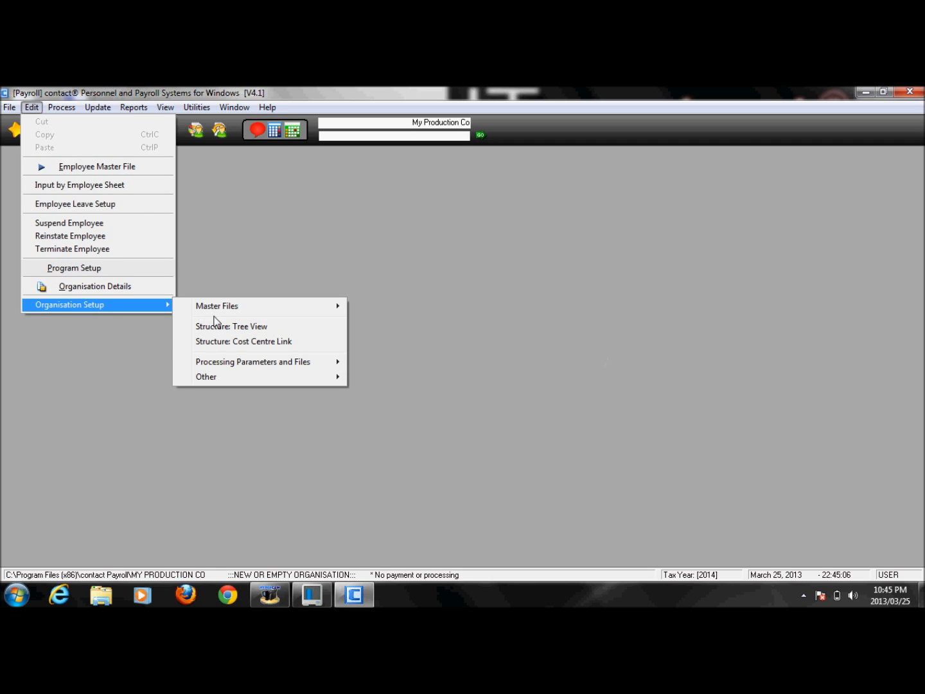
left_click(224, 344)
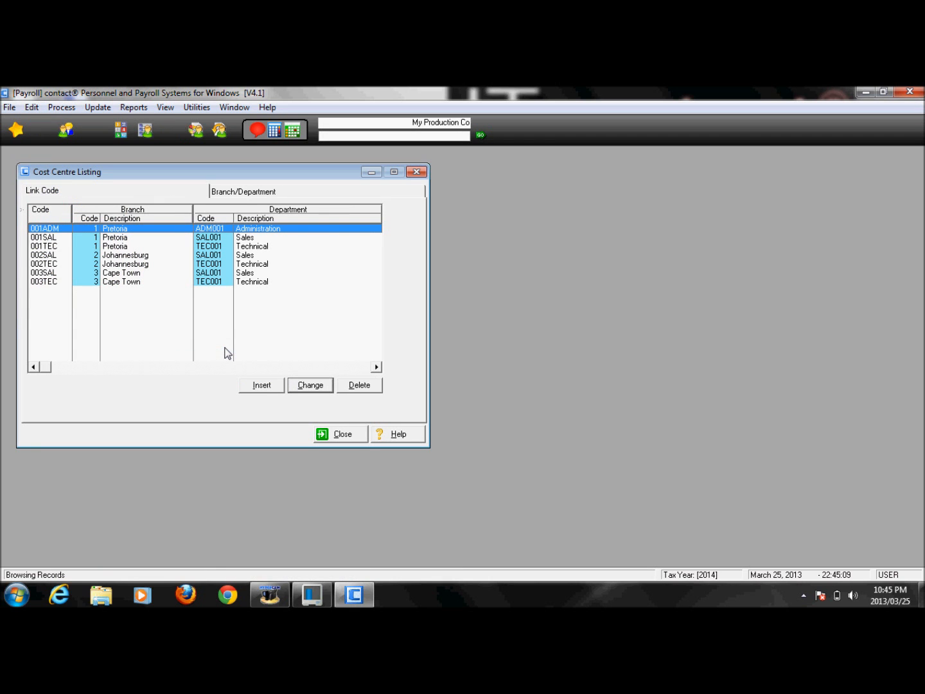
left_click(339, 436)
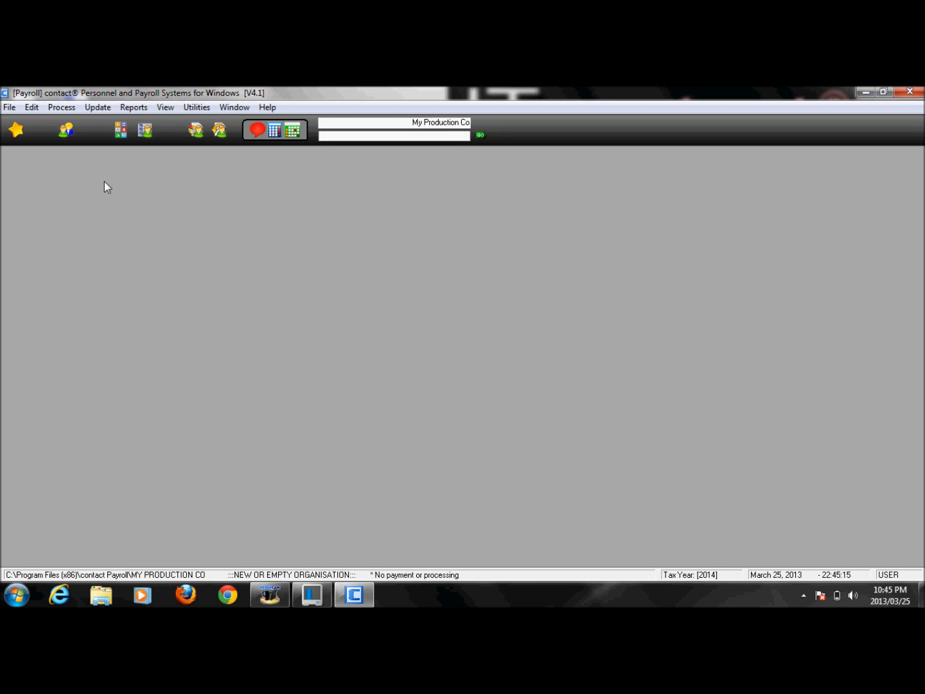
Step: Examine the Master Transaction Listing under the organisation's master files and close it
left_click(27, 110)
mouse_move(90, 303)
mouse_move(253, 306)
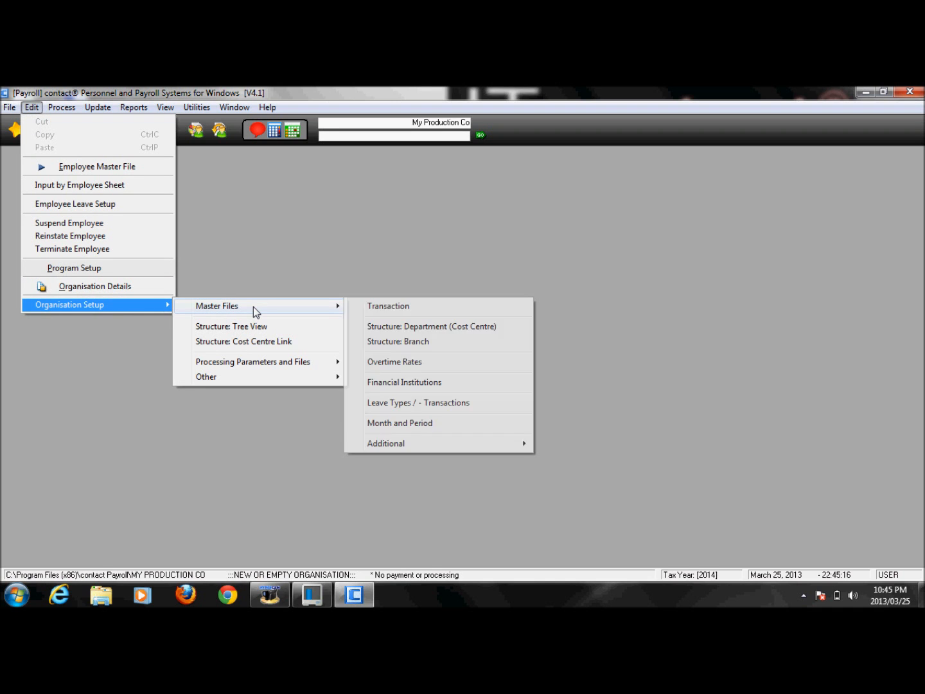
left_click(402, 308)
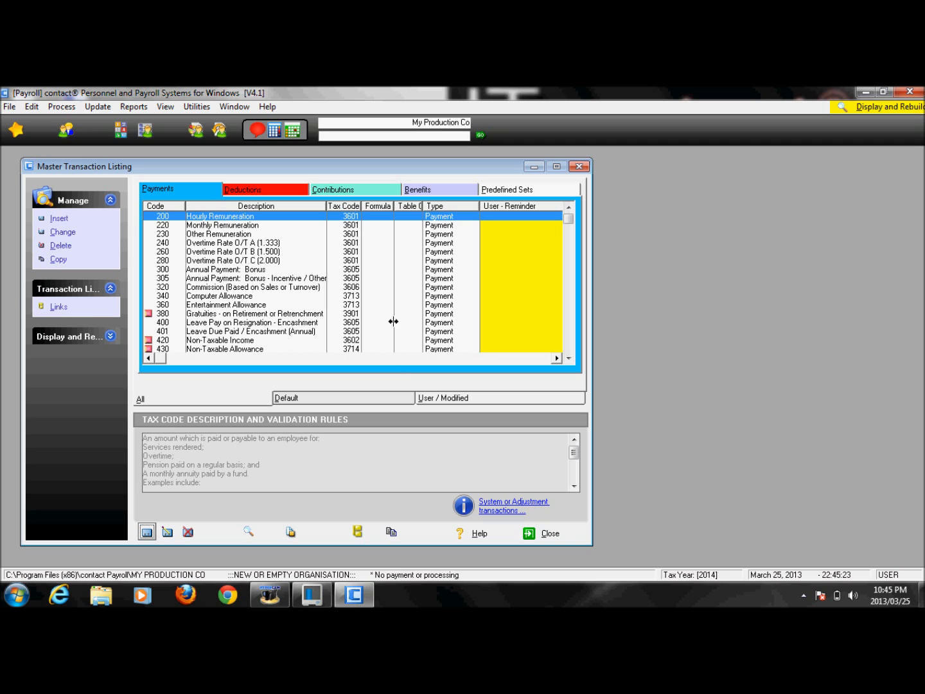
left_click(551, 533)
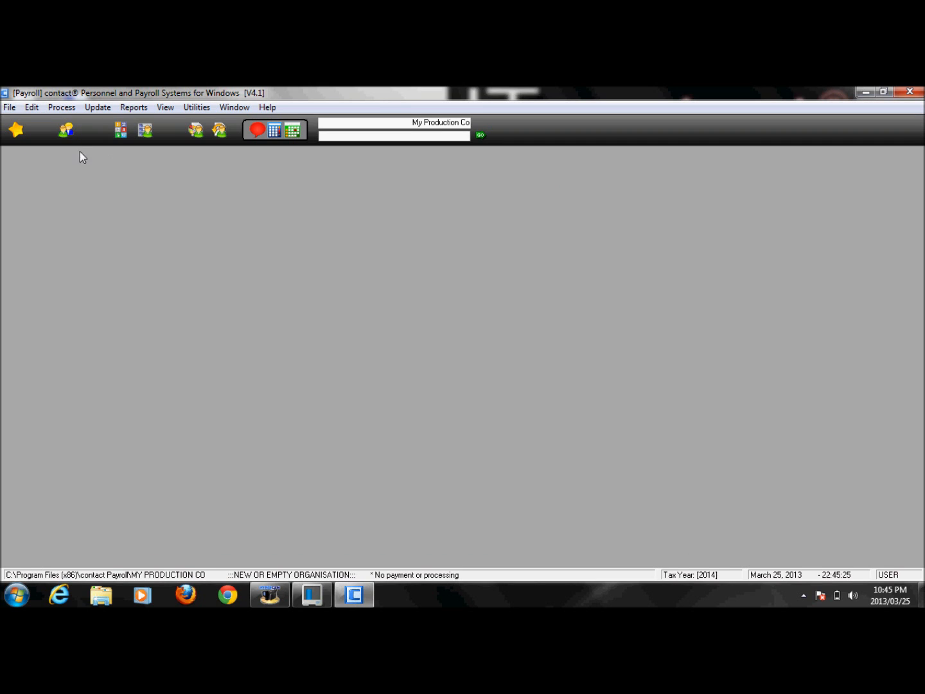
Step: Start step 1 of the Processing Guide, open the employee's payslip transaction mask and accept the calculated days worked
left_click(120, 130)
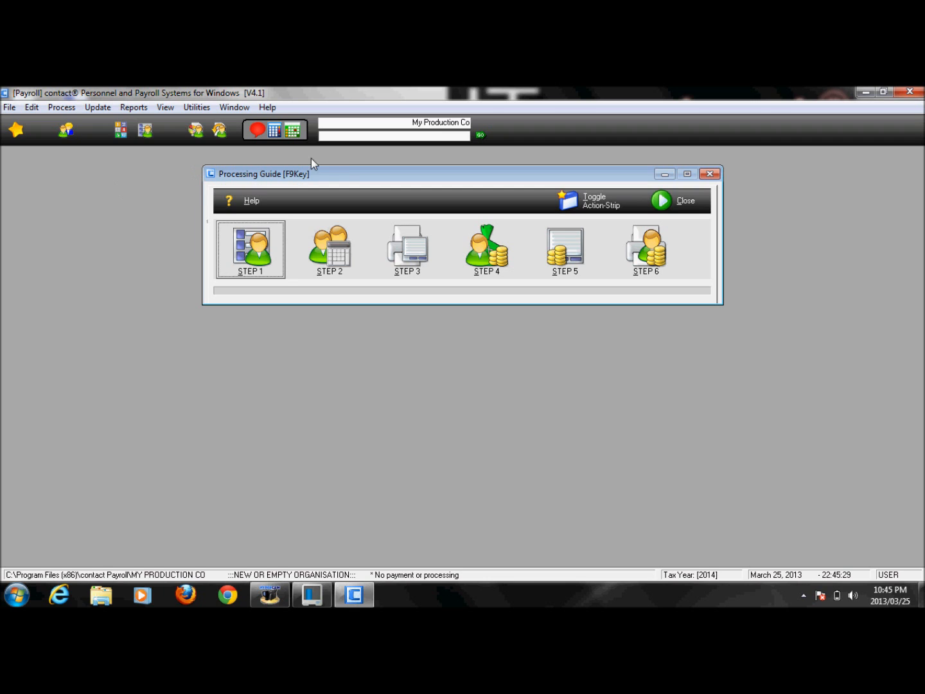
left_click(263, 263)
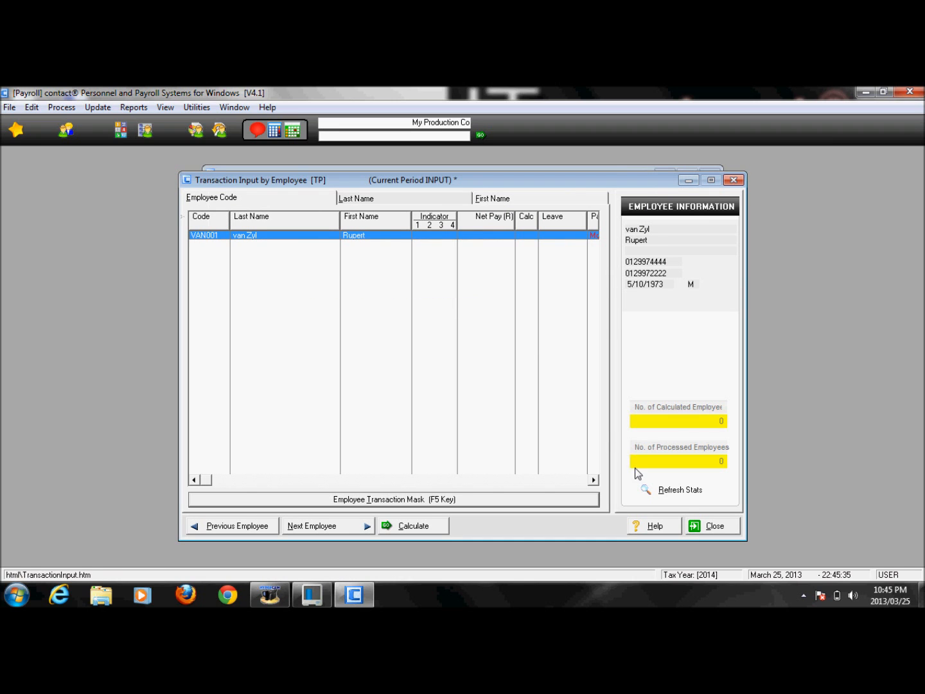
left_click(714, 525)
left_click(248, 258)
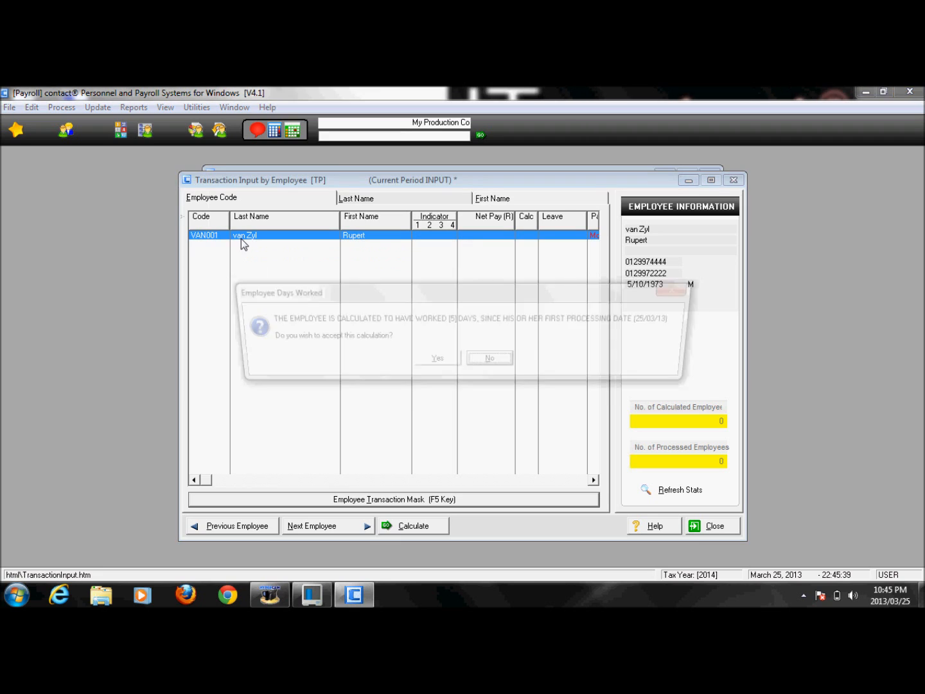
left_click(449, 365)
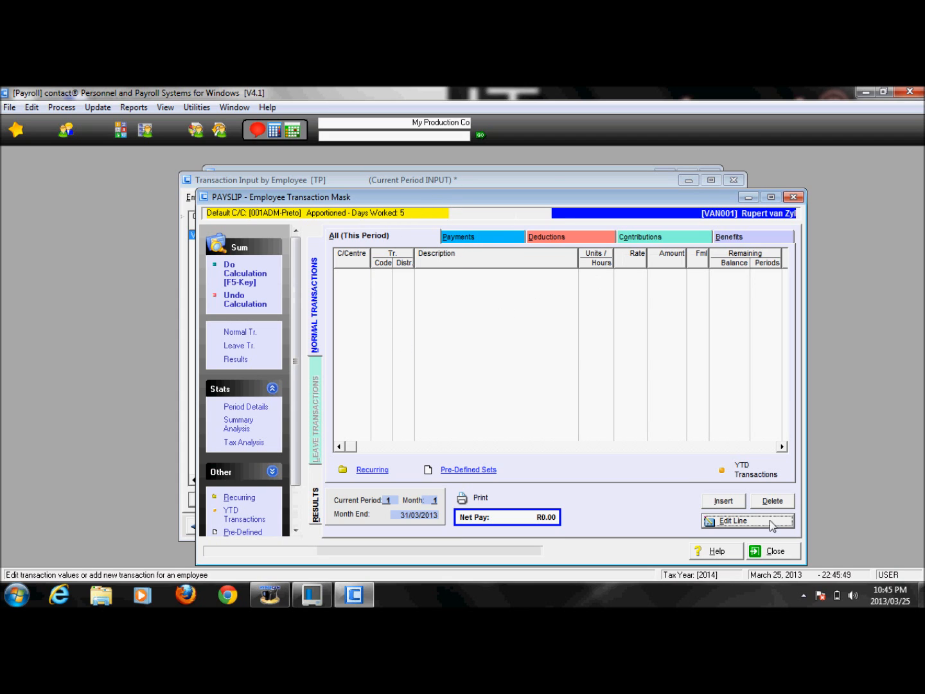
Step: Start a new transaction record on the payslip and look through the transactions available for selection
left_click(741, 504)
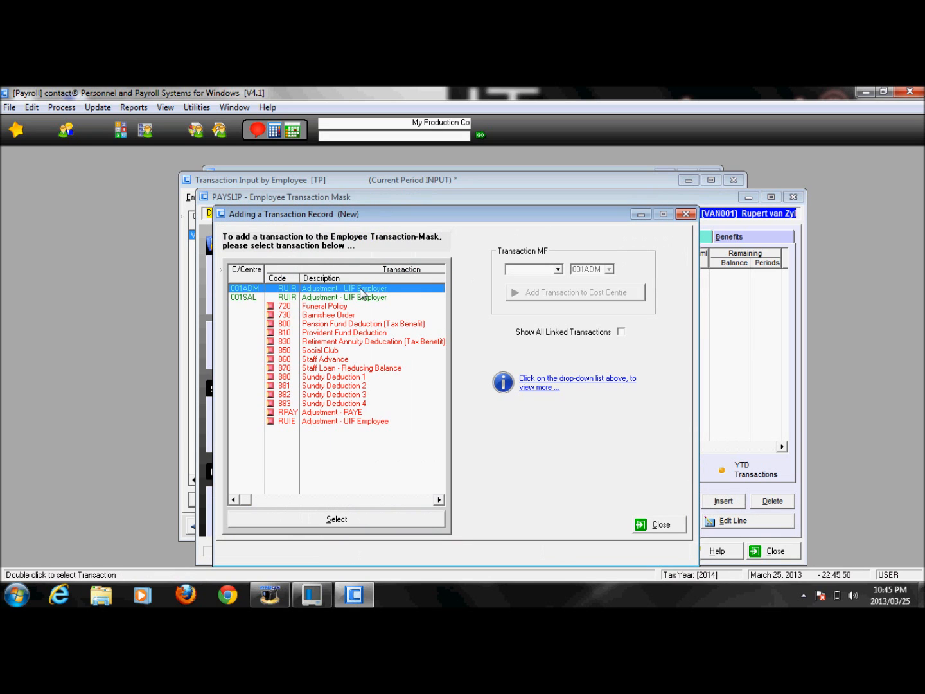
left_click(333, 393)
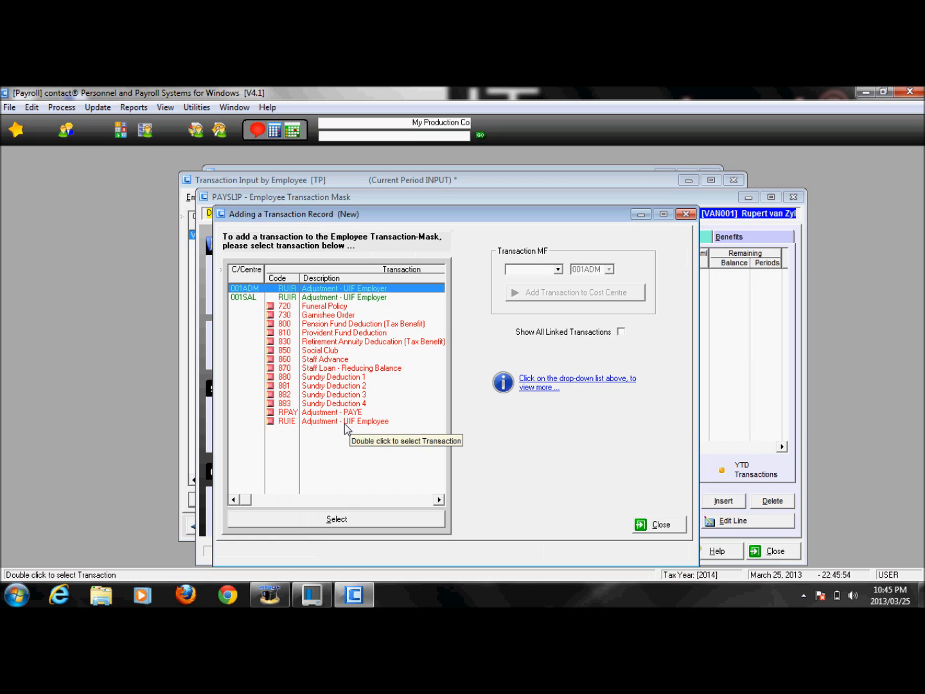
key("Down")
key("Down")
key("Down")
key("Down")
key("Down")
key("Down")
key("Down")
key("Down")
key("Down")
key("Down")
key("Down")
key("Down")
key("Down")
key("Down")
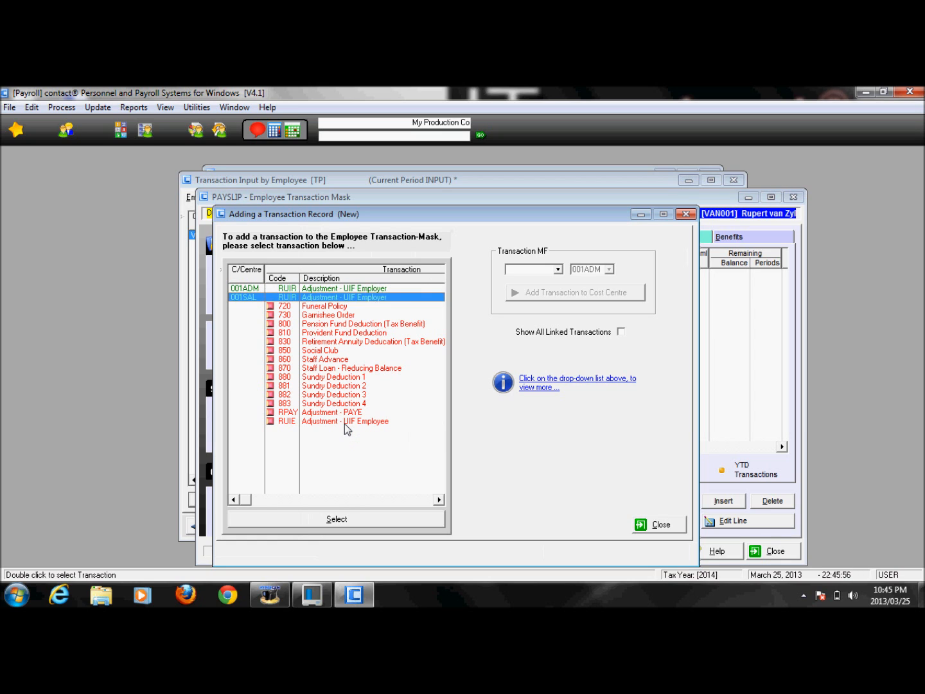
key("Up")
key("Up")
key("Up")
key("Up")
key("Up")
key("Up")
key("Up")
key("Up")
key("Up")
key("Up")
key("Up")
key("Up")
key("Up")
key("Up")
key("Down")
Step: Link transaction 220 Monthly Remuneration to cost centre 001ADM
left_click(557, 268)
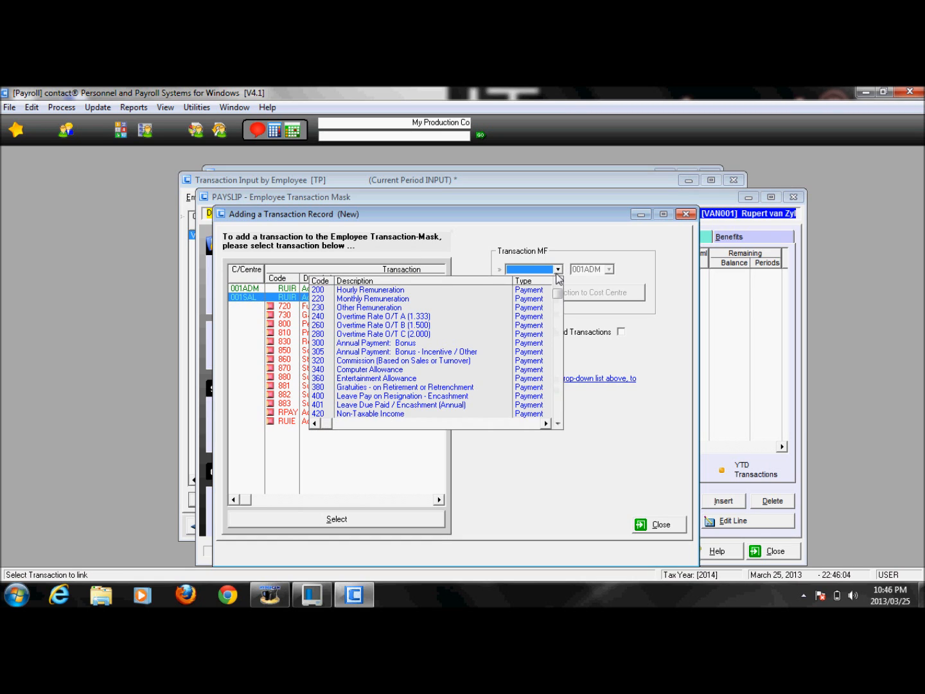
left_click(363, 299)
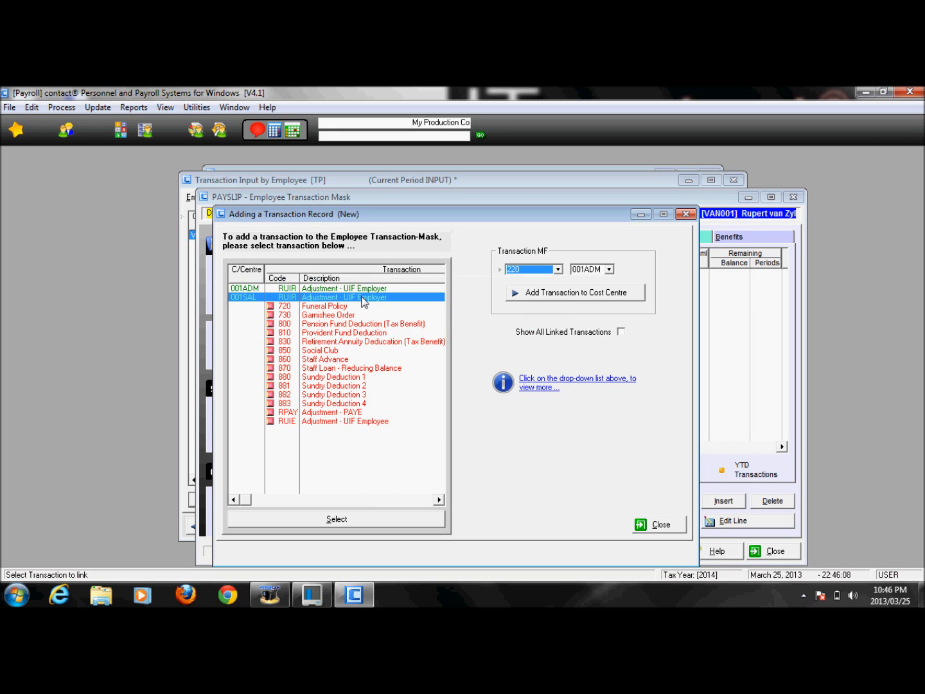
left_click(552, 292)
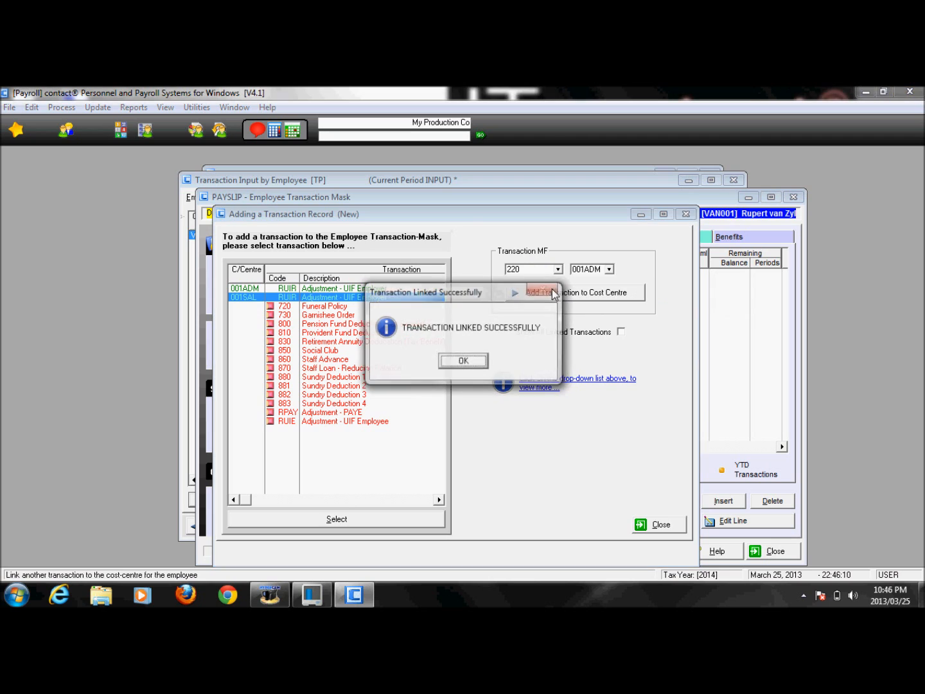
left_click(455, 363)
Step: Add the Monthly Remuneration transaction to the employee's payslip with an amount of 30000
left_click(311, 288)
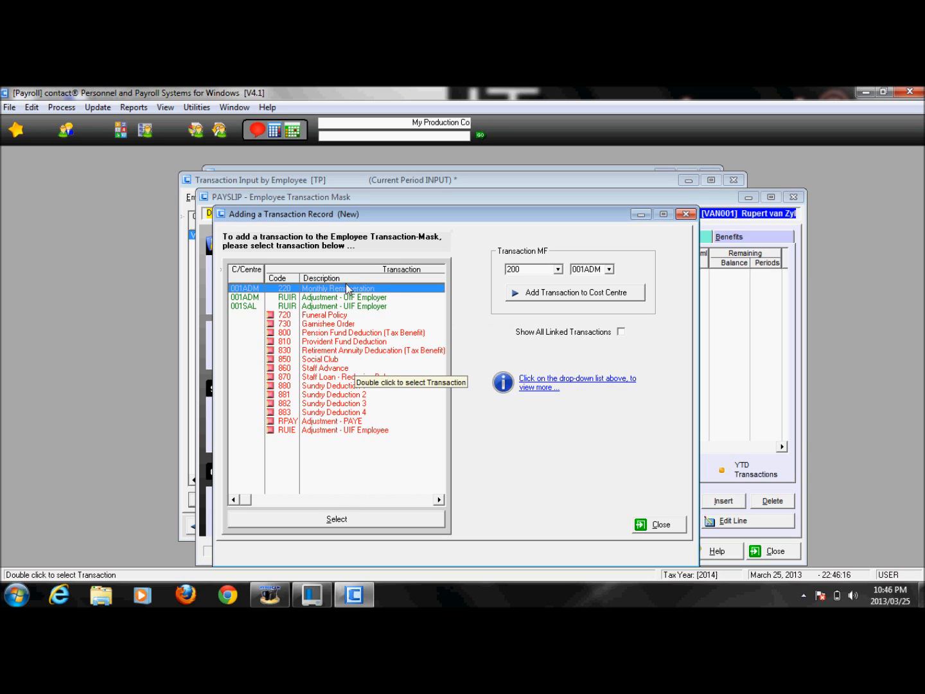
left_click(354, 359)
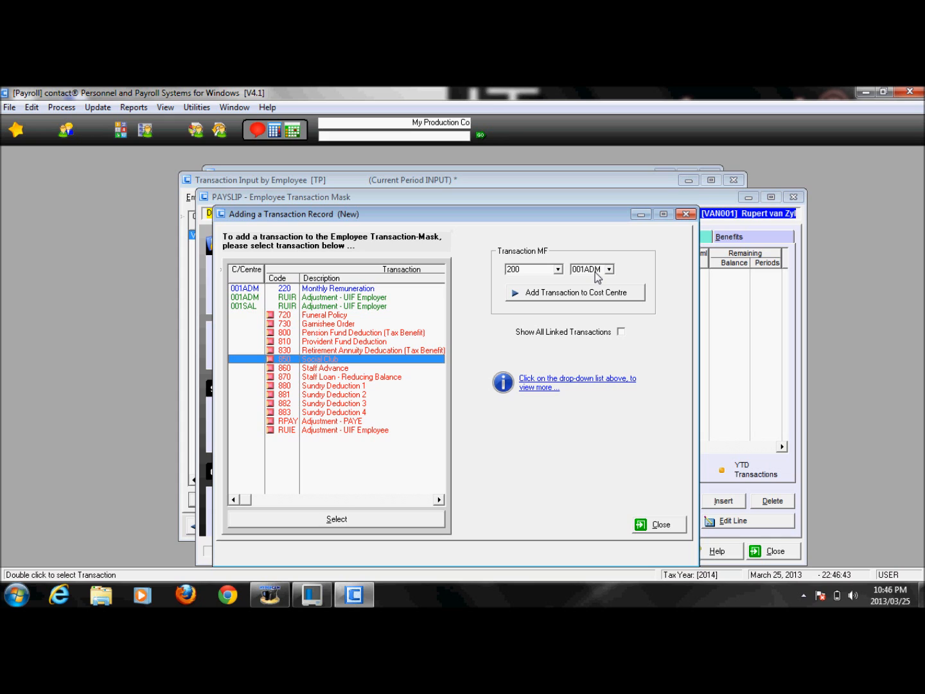
double_click(323, 290)
type("30000")
key("Return")
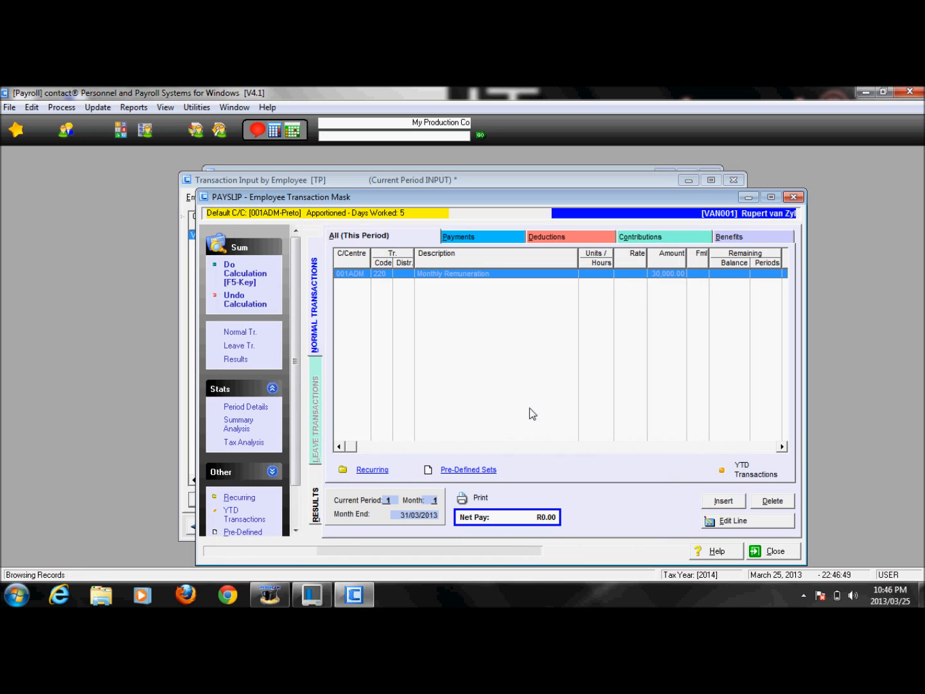
Step: Calculate the employee's payslip, reopen it to check the resulting transaction lines, and close it
left_click(245, 277)
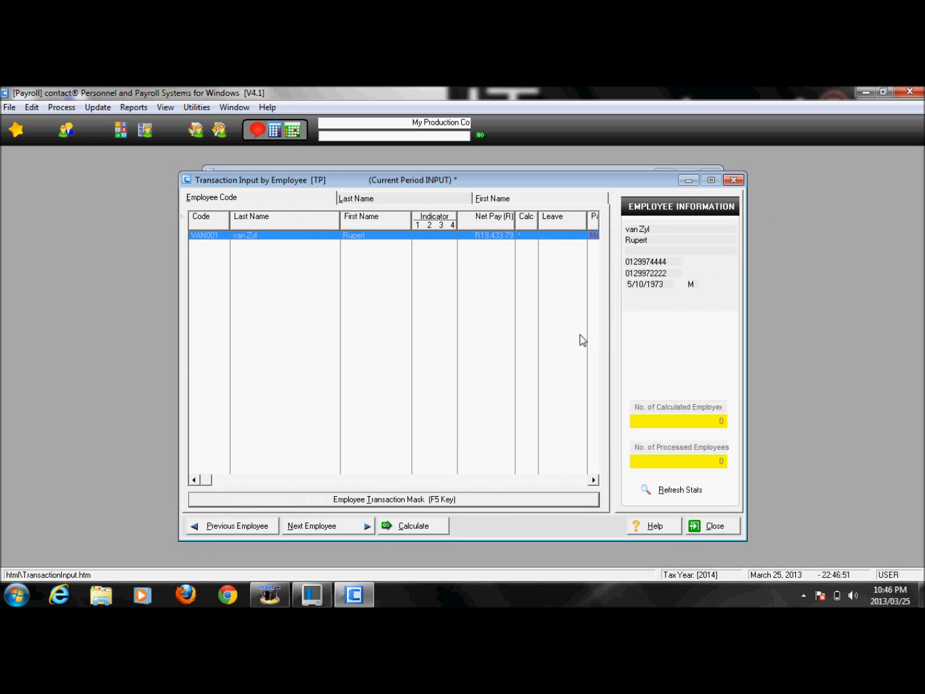
double_click(293, 234)
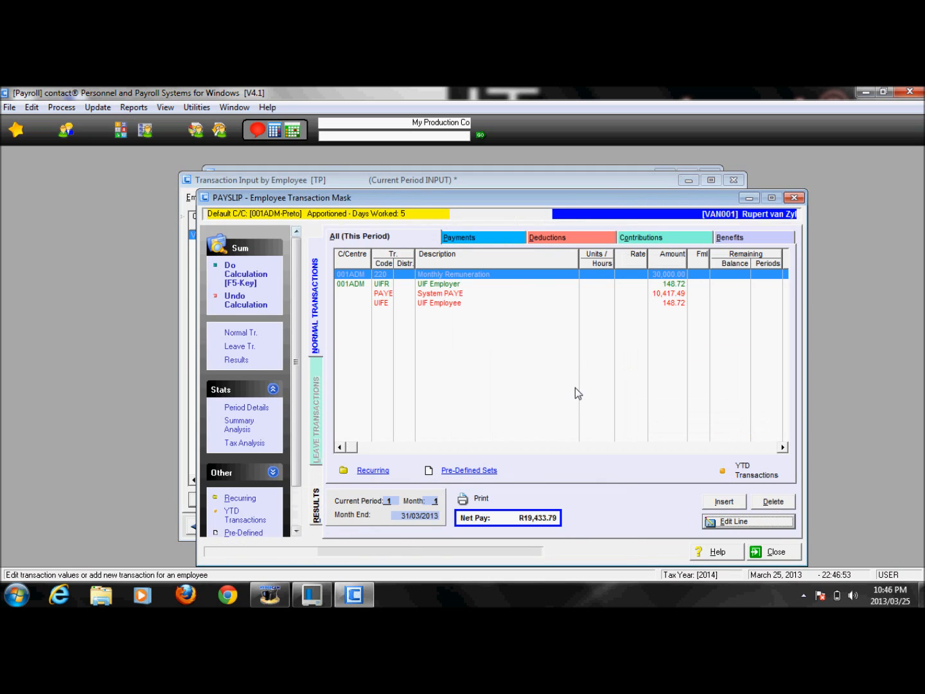
left_click(468, 303)
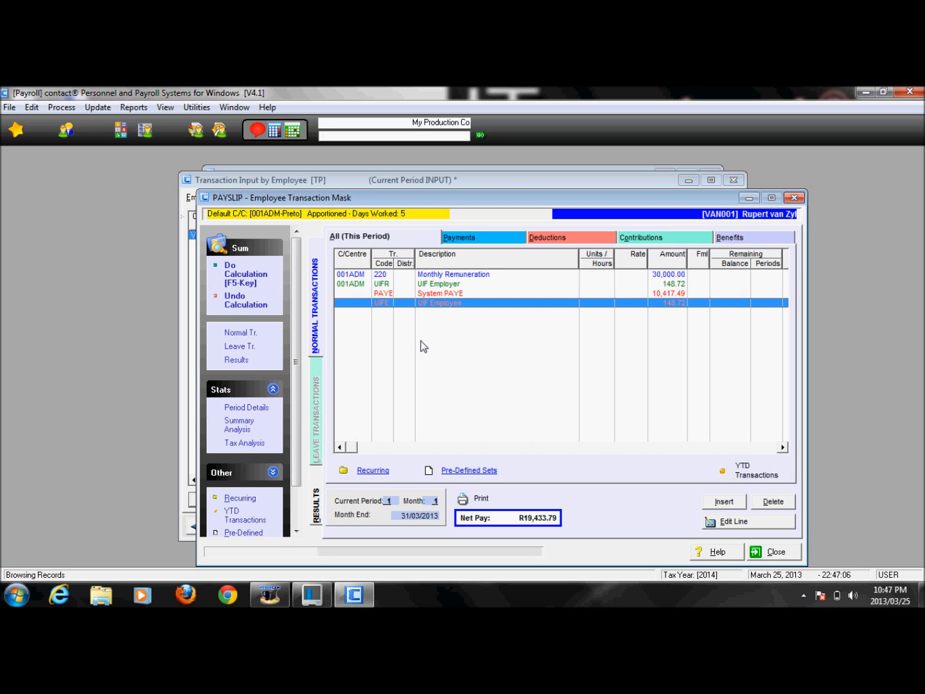
left_click(767, 553)
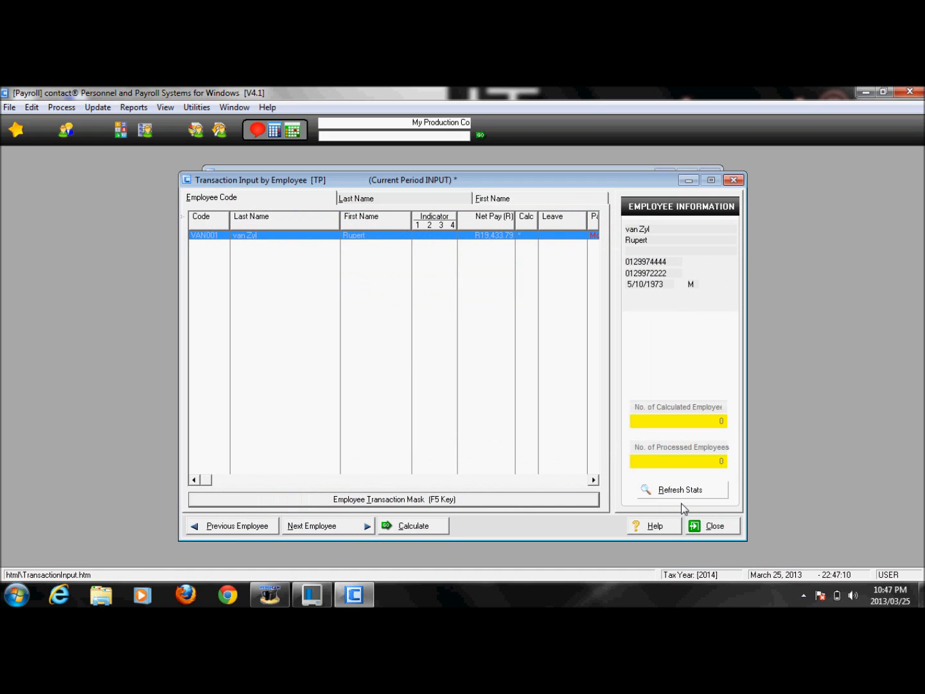
Step: Reopen the employee's payslip through step 1 of the Processing Guide and examine its remuneration, PAYE and UIF lines
double_click(325, 234)
left_click(777, 550)
left_click(712, 523)
left_click(251, 249)
double_click(248, 237)
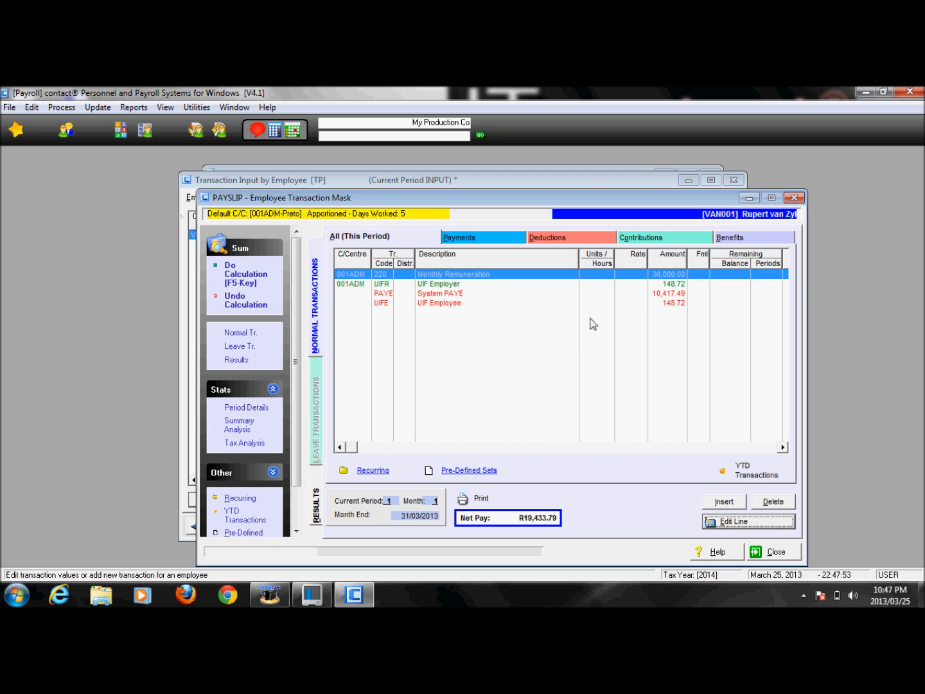
left_click(624, 295)
left_click(623, 274)
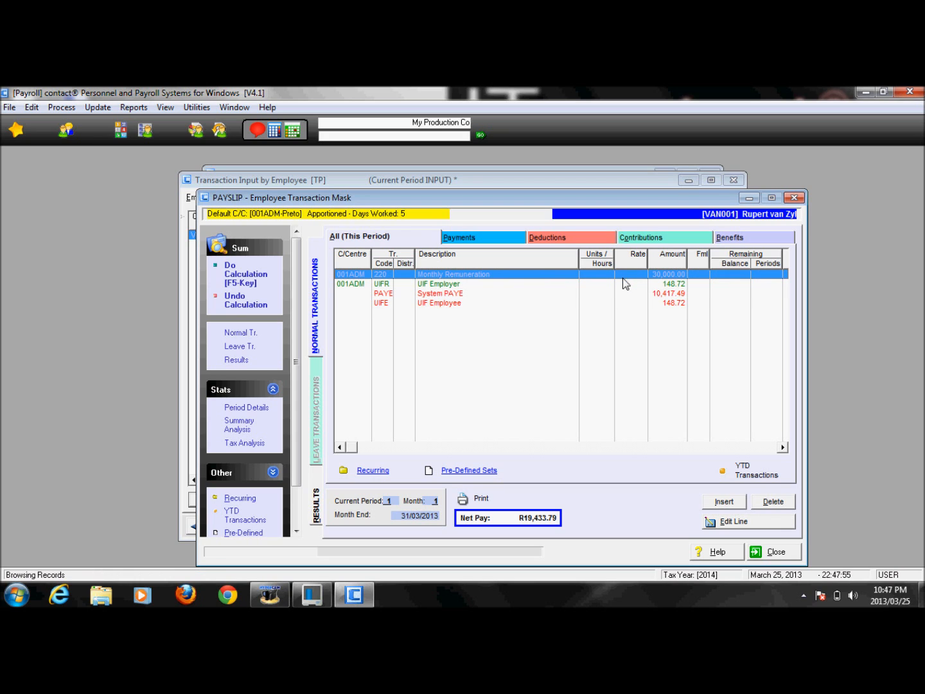
left_click(624, 303)
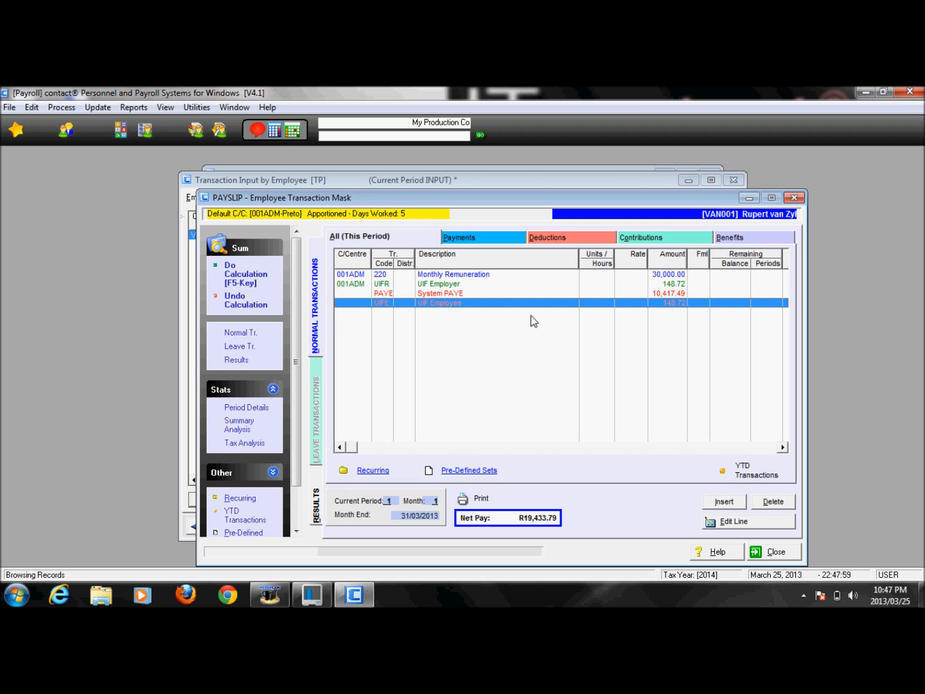
Step: Link transaction 260 Overtime Rate O/T B (1.500) to cost centre 001ADM
left_click(725, 502)
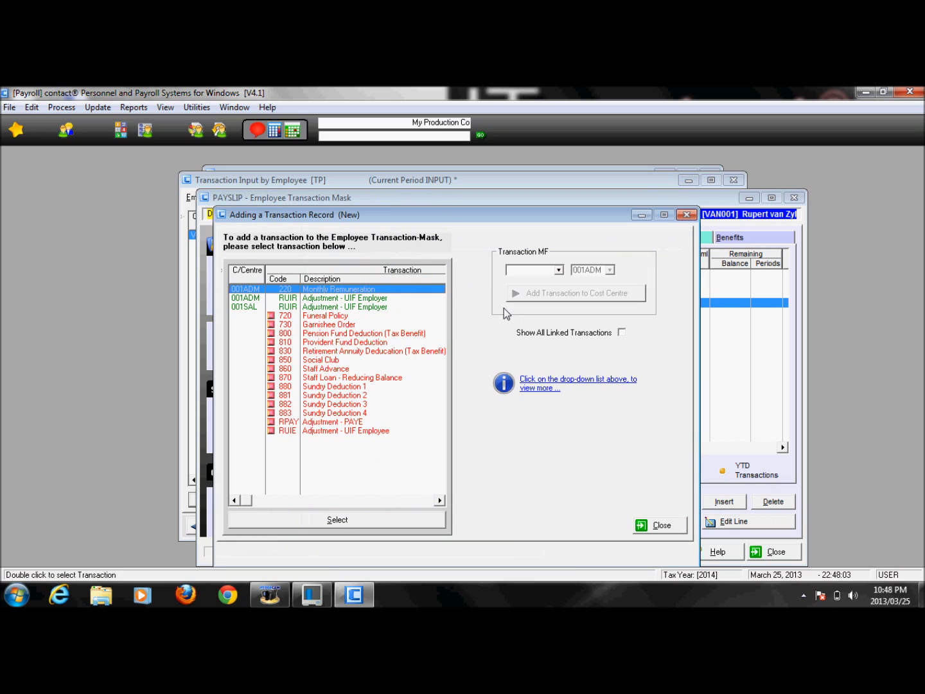
left_click(558, 270)
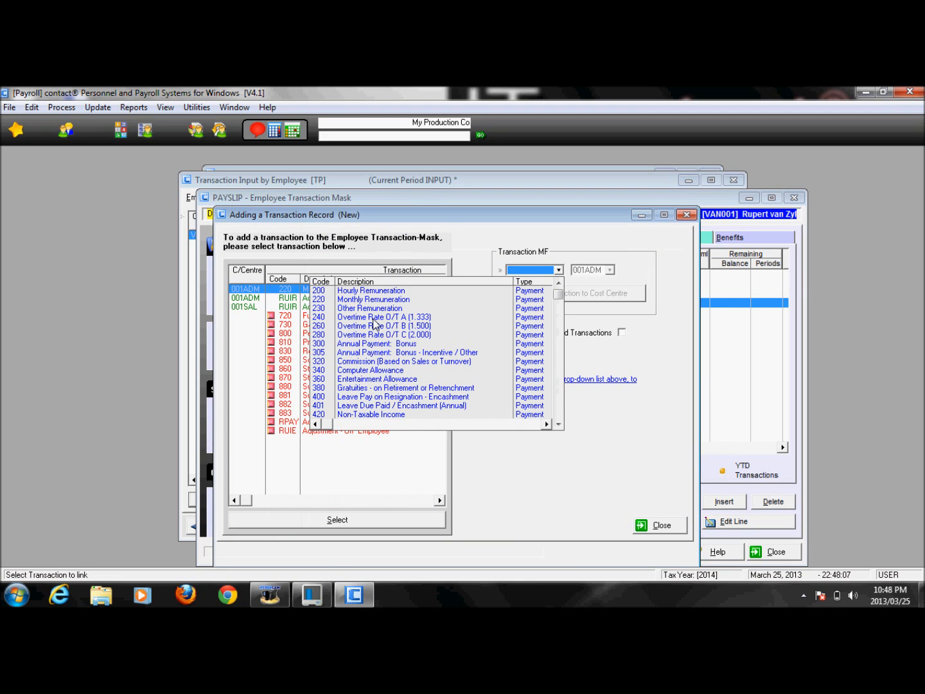
left_click(373, 326)
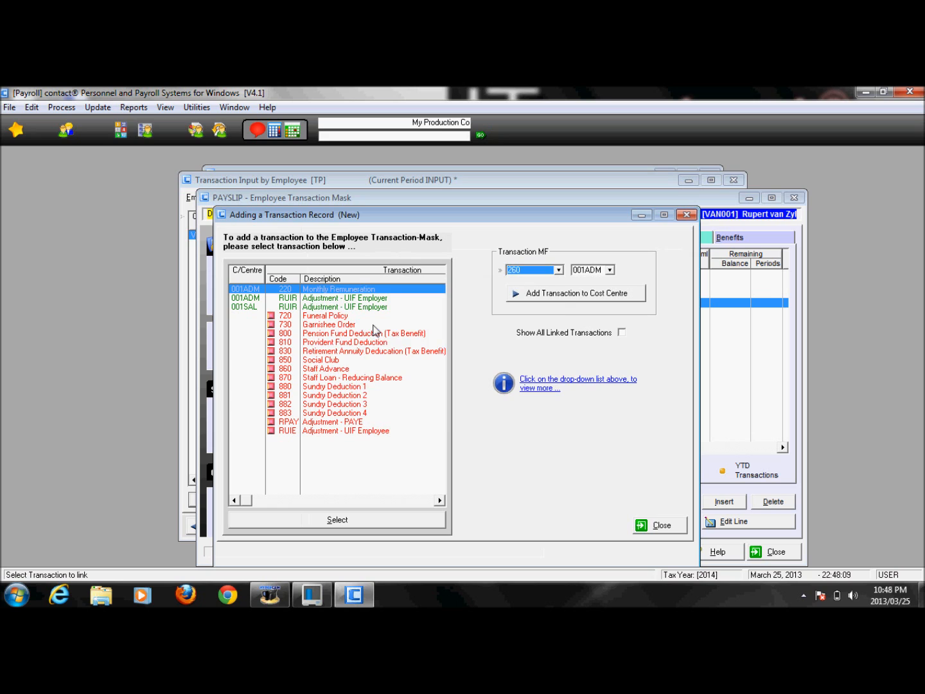
left_click(326, 295)
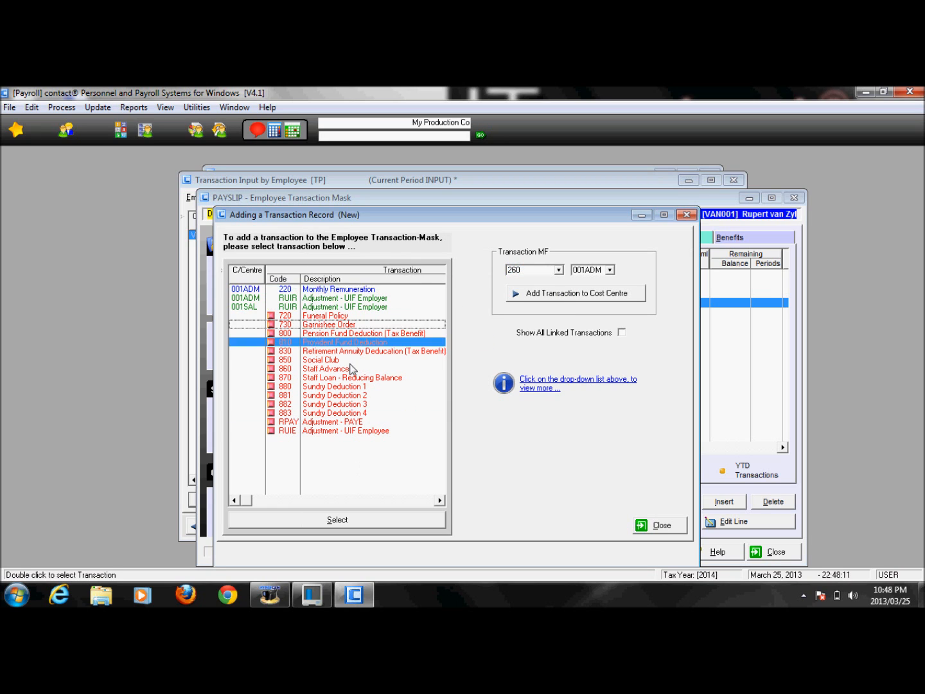
left_click(575, 293)
left_click(460, 361)
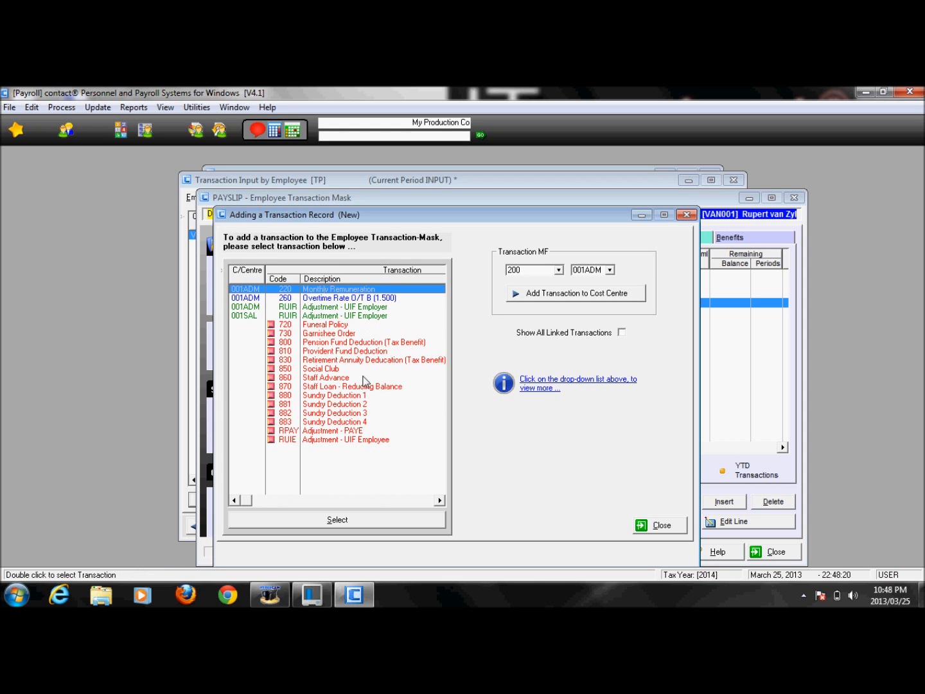
Step: Add the Overtime Rate O/T B (1.500) transaction to the payslip with 5 period units and check the transaction lines
double_click(324, 300)
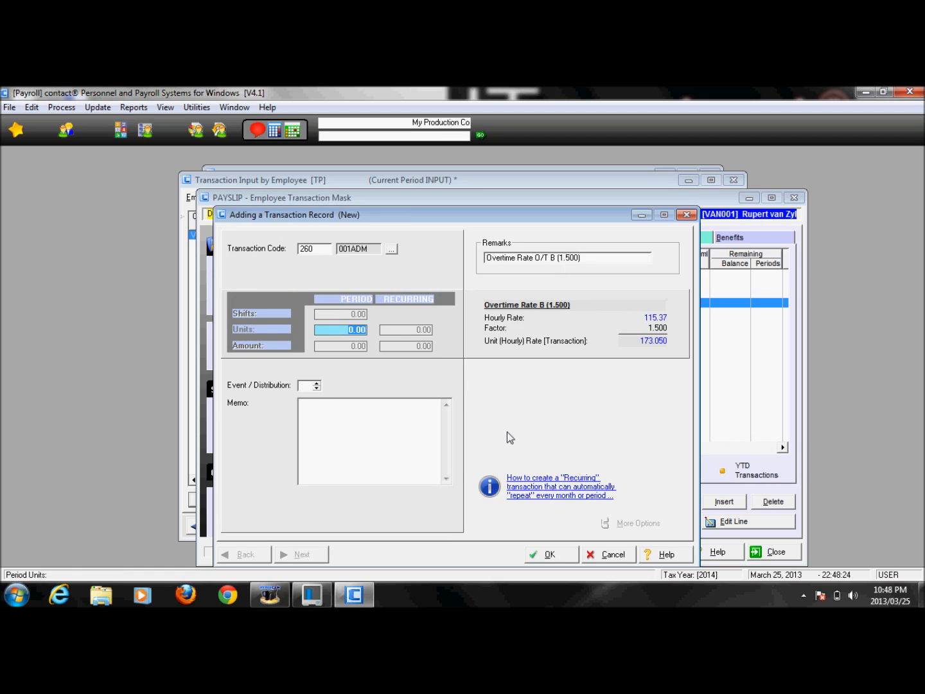
type("5")
key("Tab")
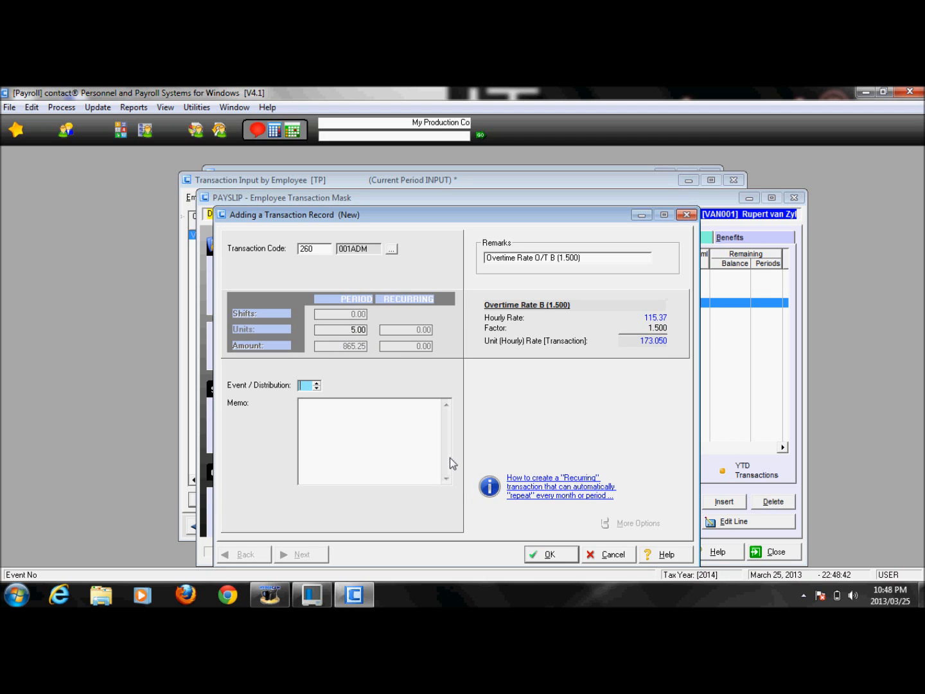
left_click(547, 554)
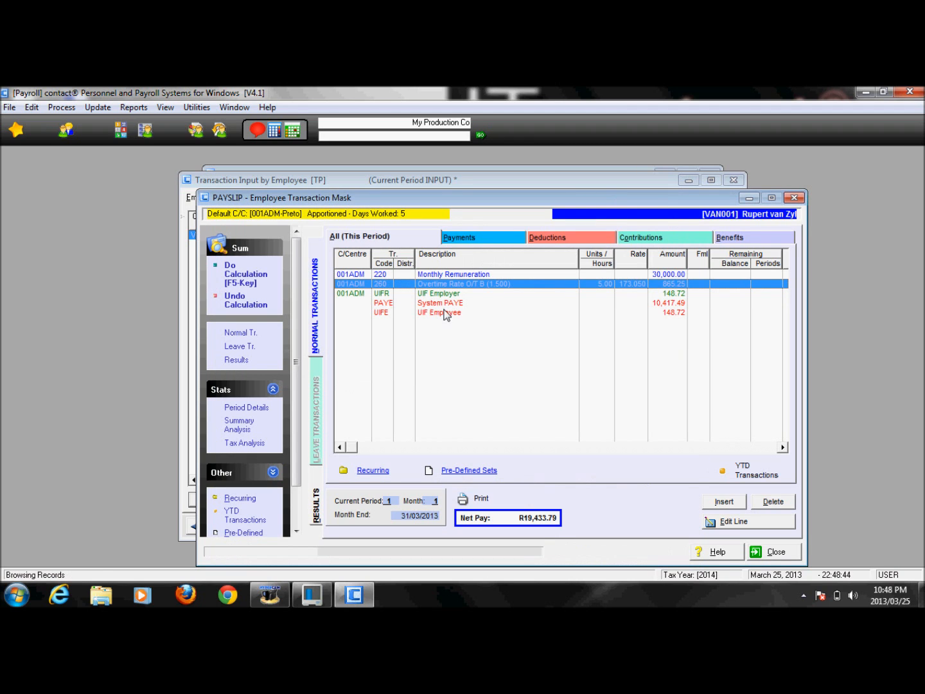
left_click(434, 274)
left_click(431, 294)
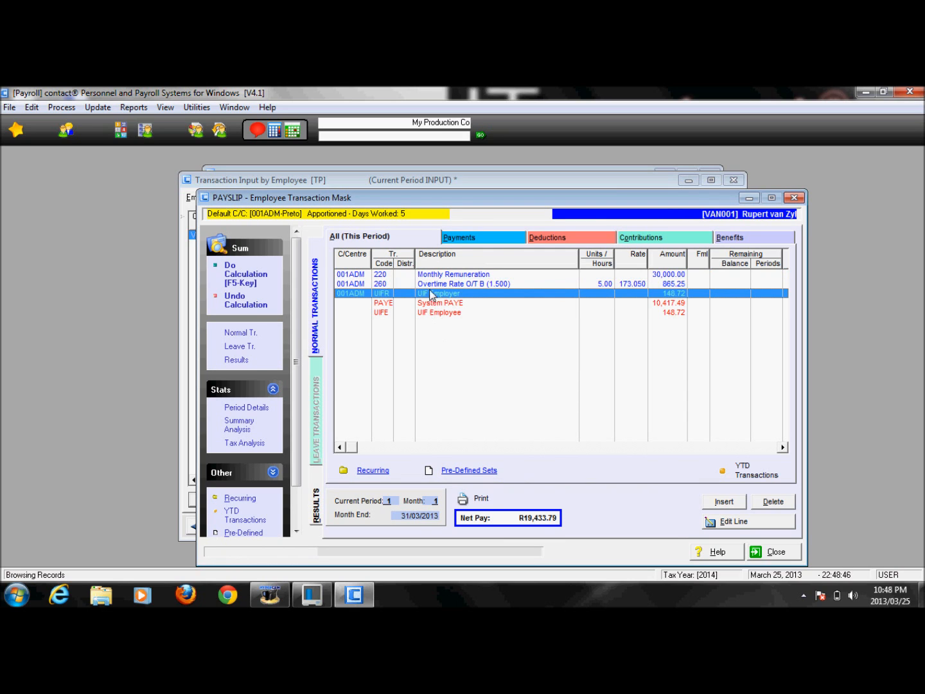
left_click(431, 284)
left_click(429, 275)
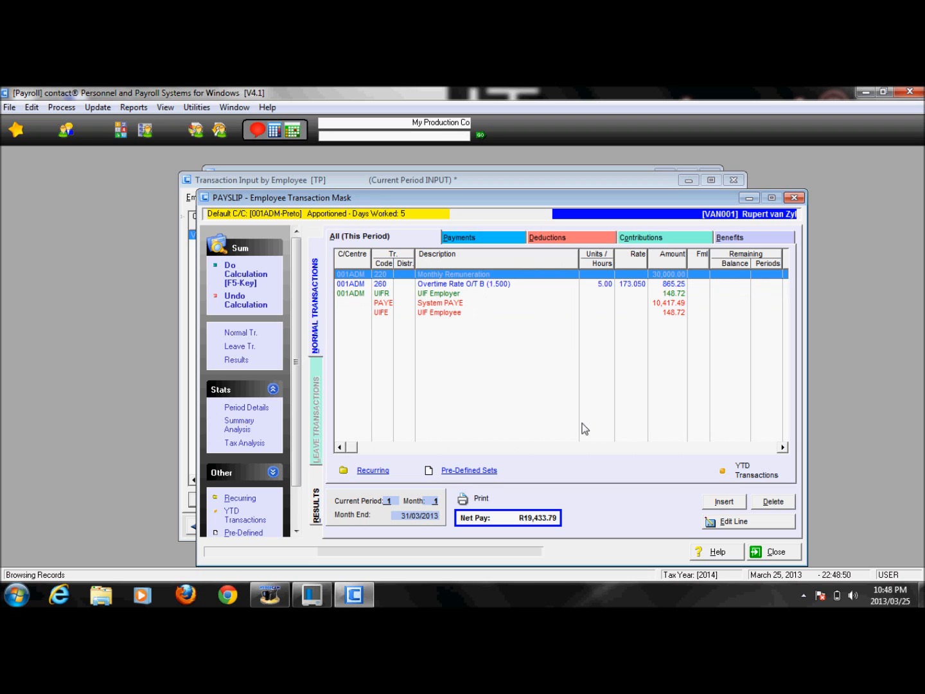
Step: Examine the linked transactions and the master list of payments available for linking in a new transaction record, and close it without adding anything
left_click(724, 501)
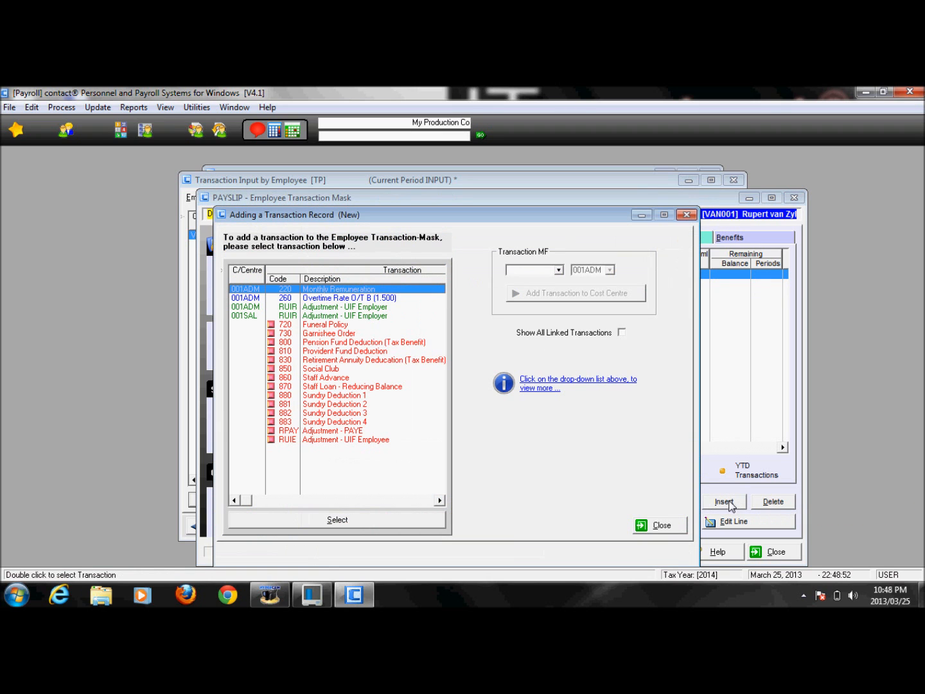
left_click(559, 271)
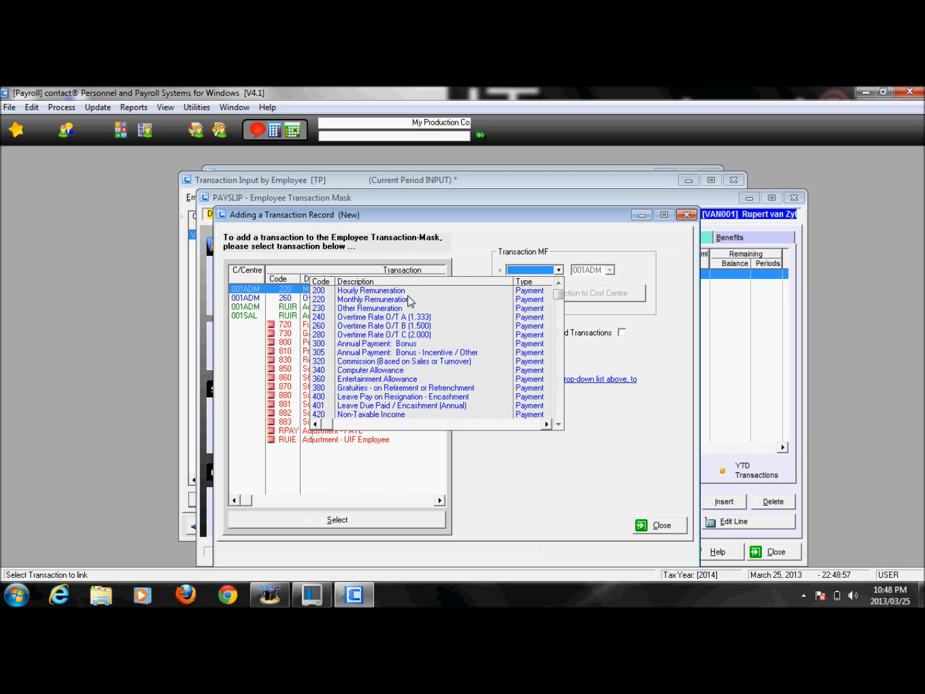
left_click(459, 258)
left_click(361, 323)
left_click(357, 289)
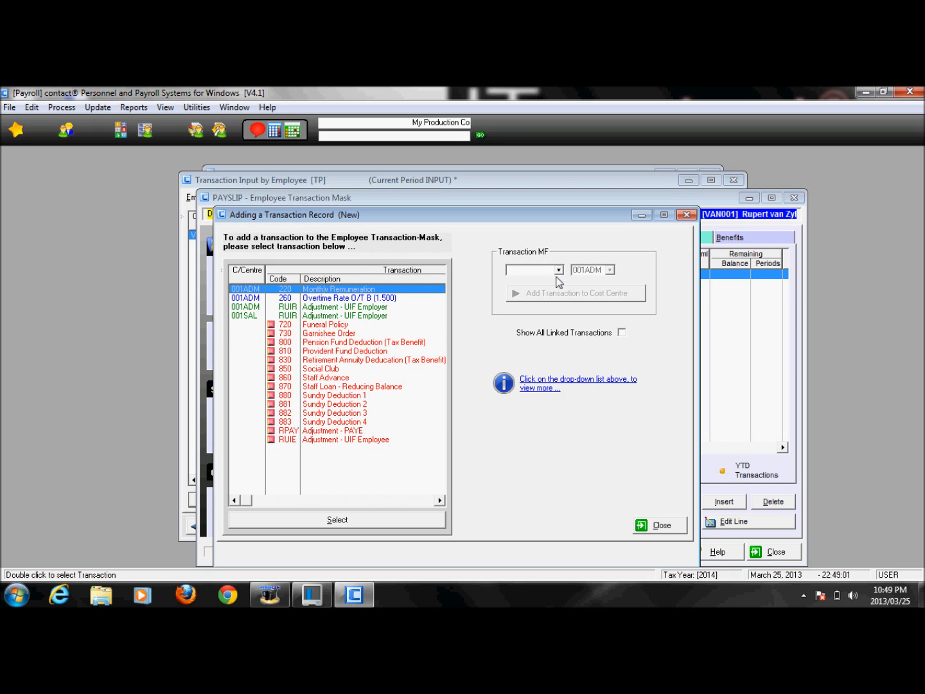
key("Down")
key("Down")
key("Down")
key("Down")
key("Down")
key("Down")
key("Home")
key("Down")
key("Down")
key("Down")
key("Down")
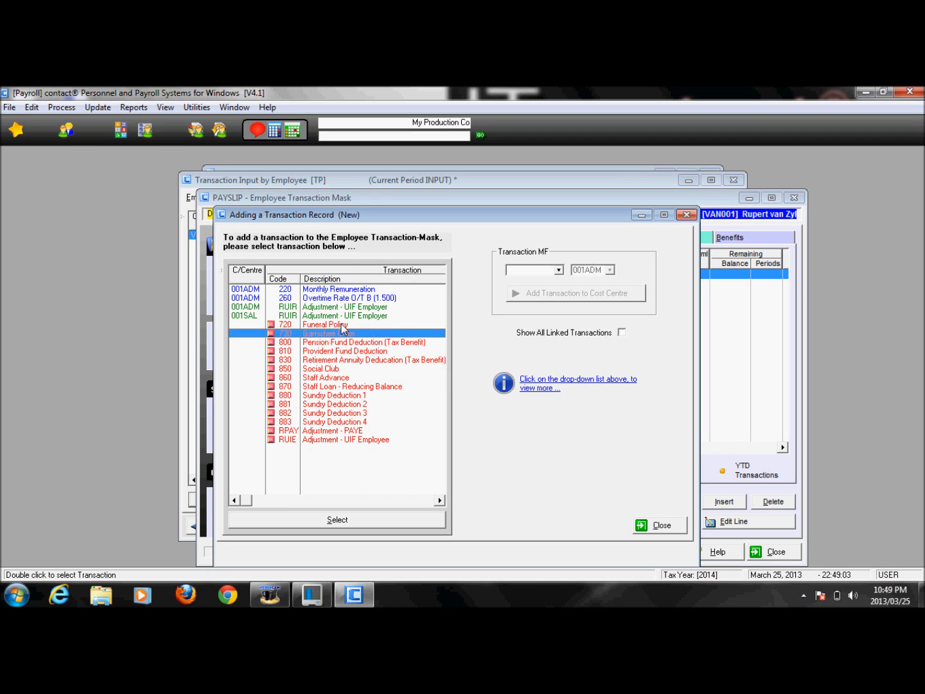
key("Home")
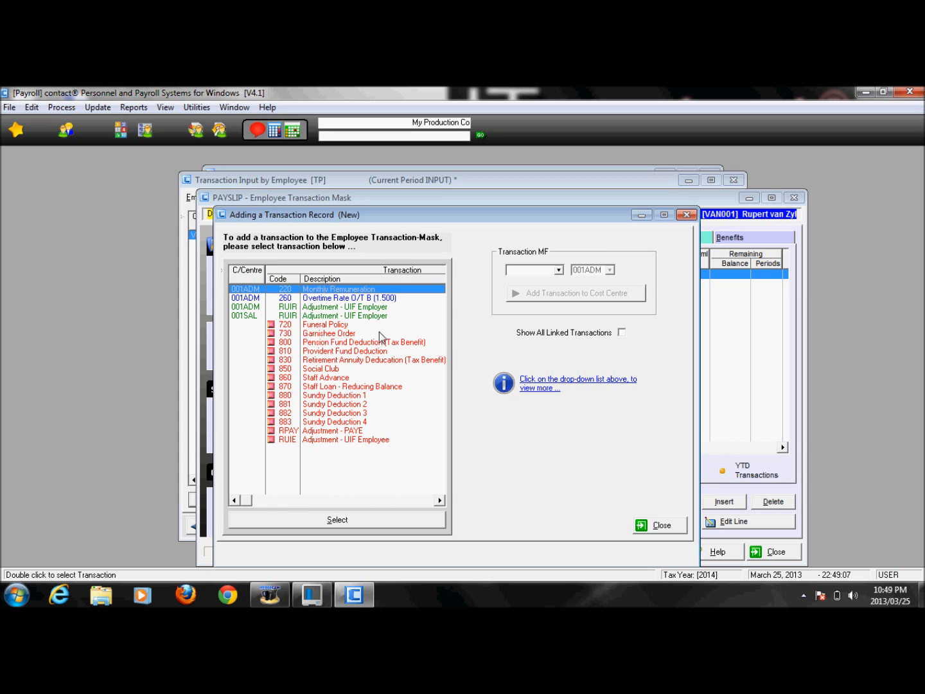
left_click(560, 270)
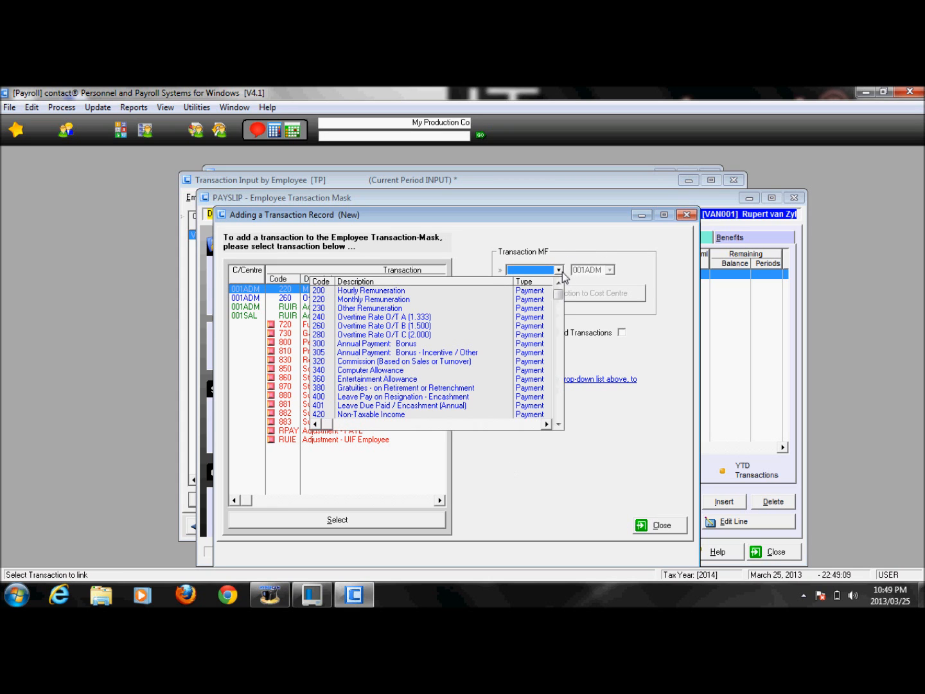
left_click(291, 335)
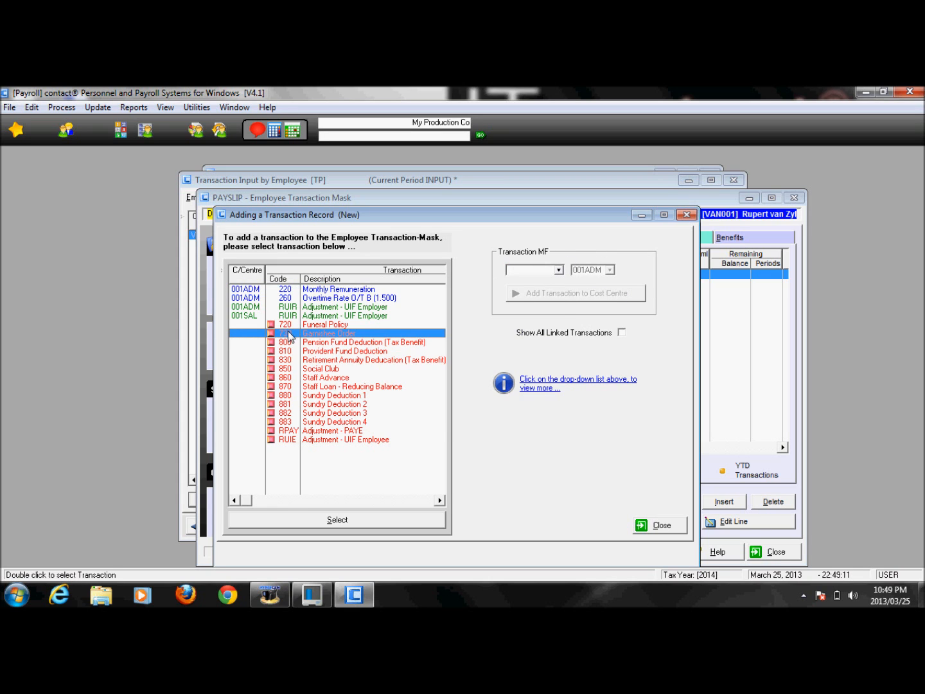
left_click(678, 528)
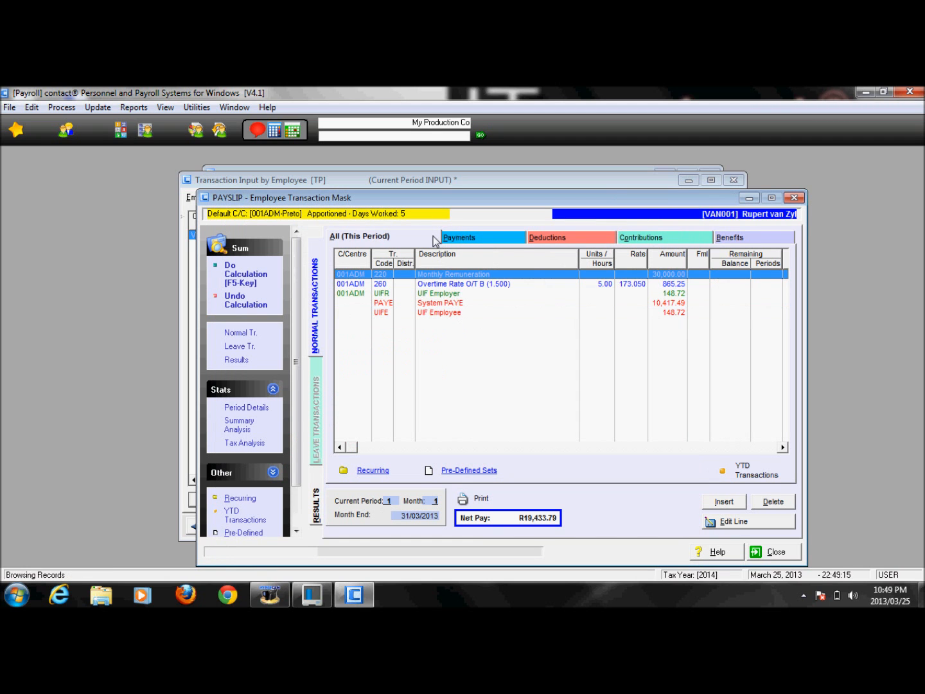
Step: Recalculate the employee's payslip and check its remuneration, overtime, PAYE and employee UIF lines
left_click(243, 286)
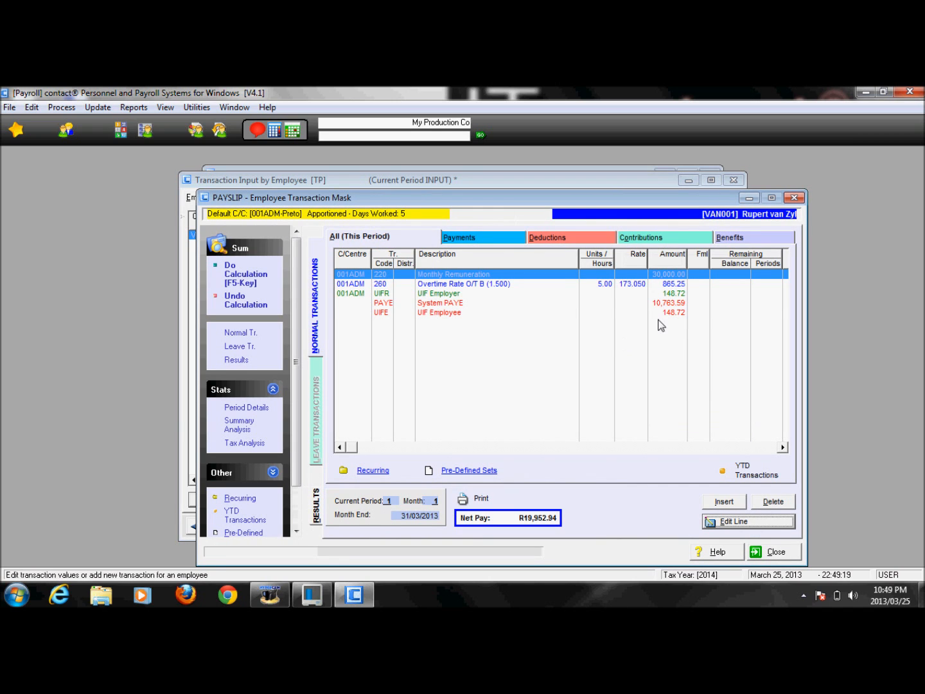
left_click(660, 303)
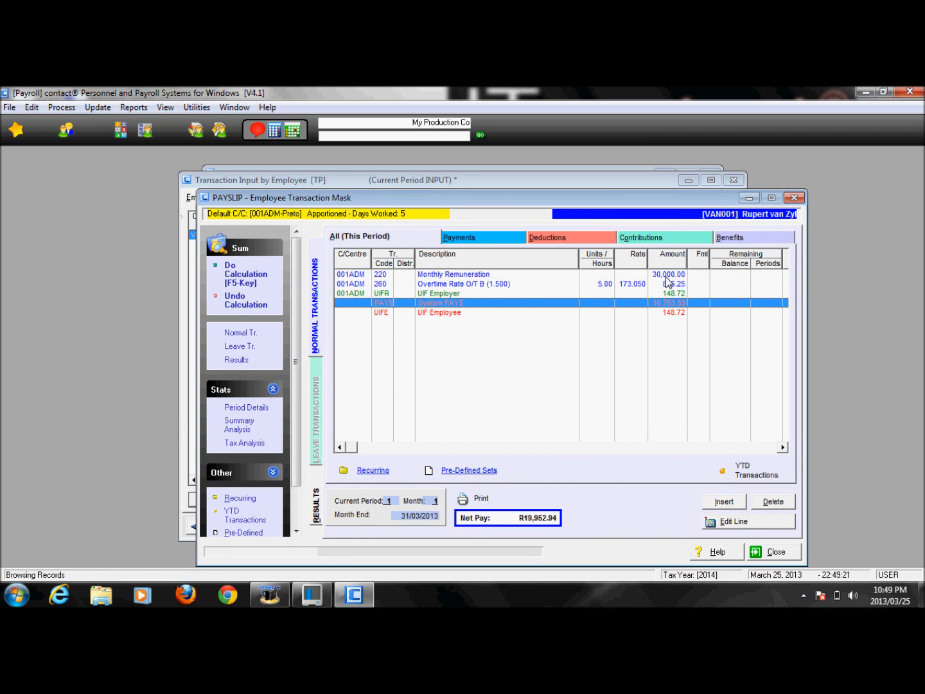
left_click(667, 275)
left_click(677, 287)
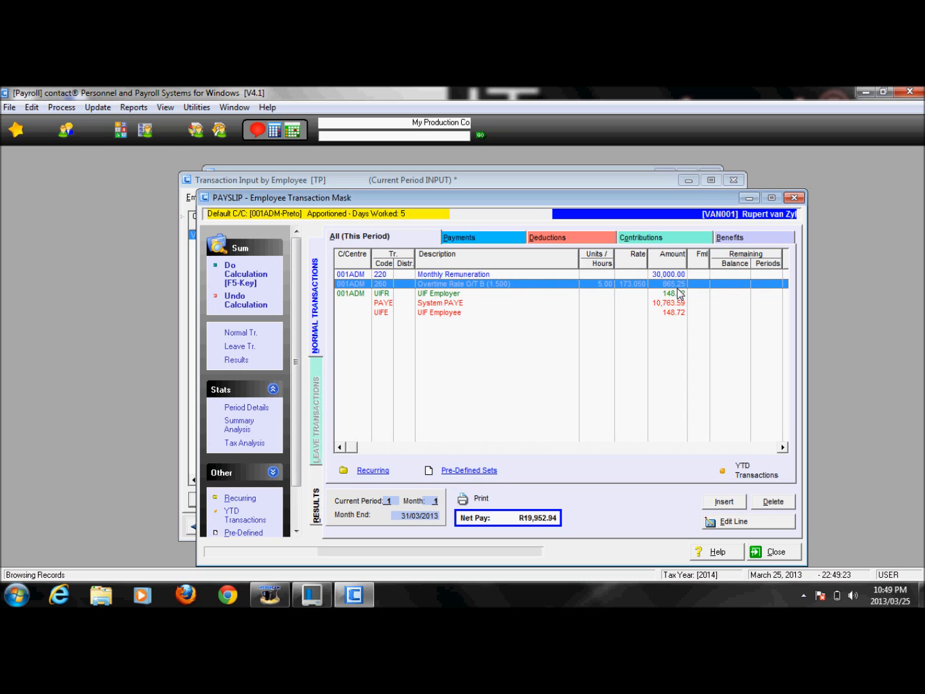
left_click(676, 305)
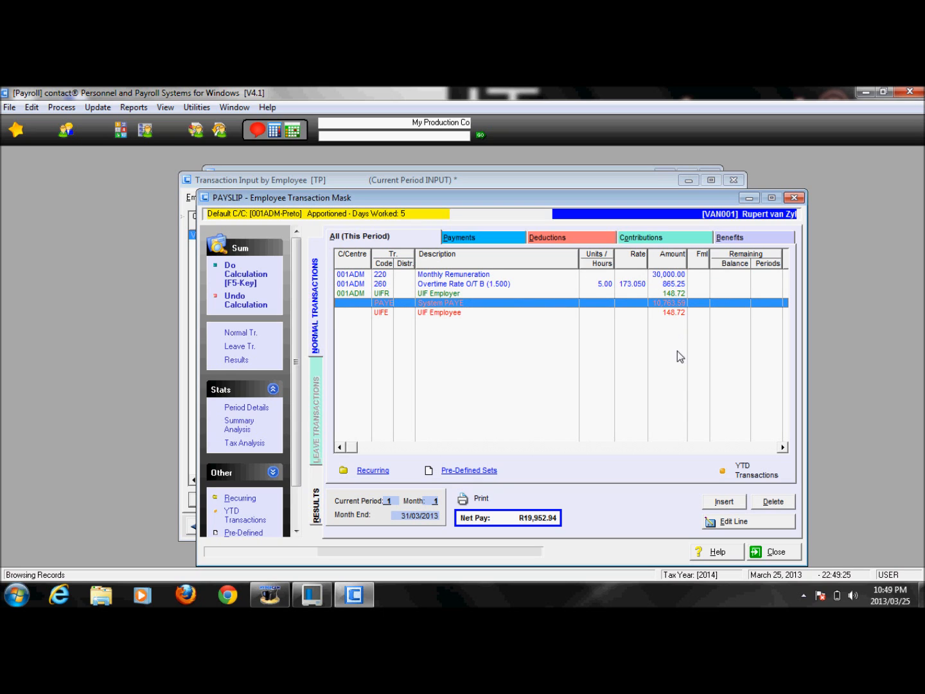
left_click(673, 313)
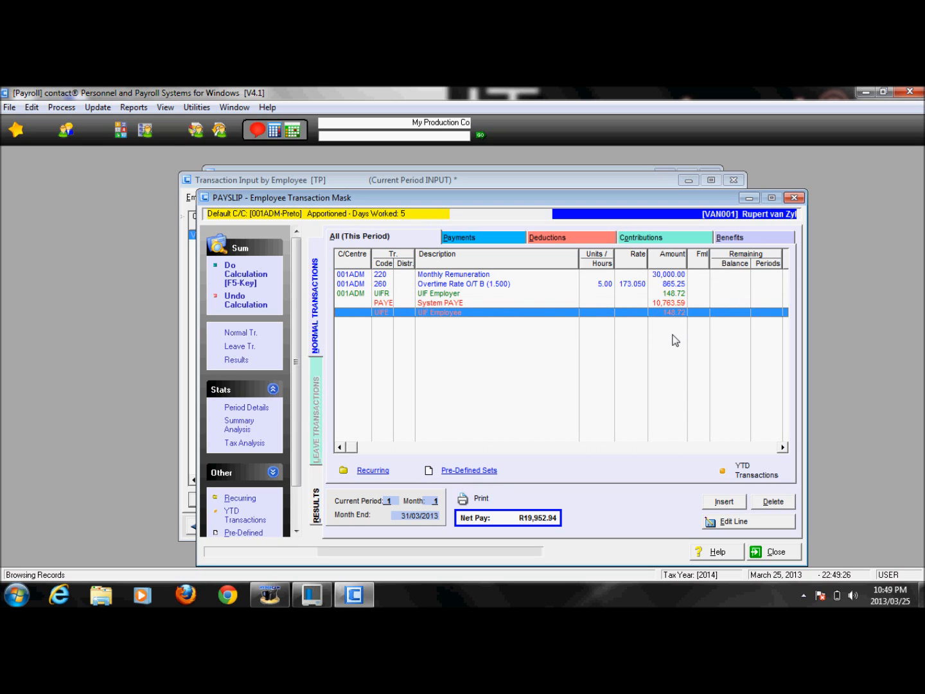